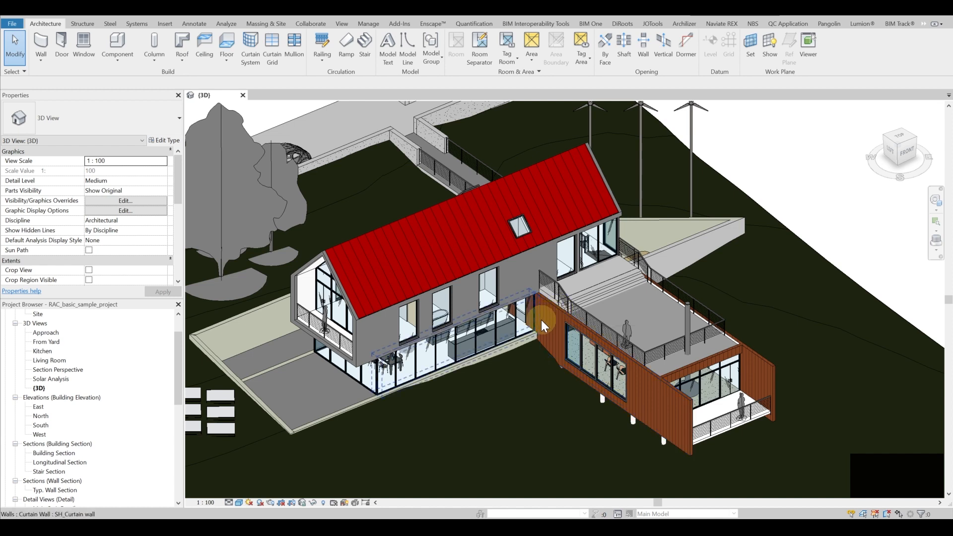
{"action": "middle_click_drag", "start_coordinate": [470, 300], "coordinate": [492, 301]}
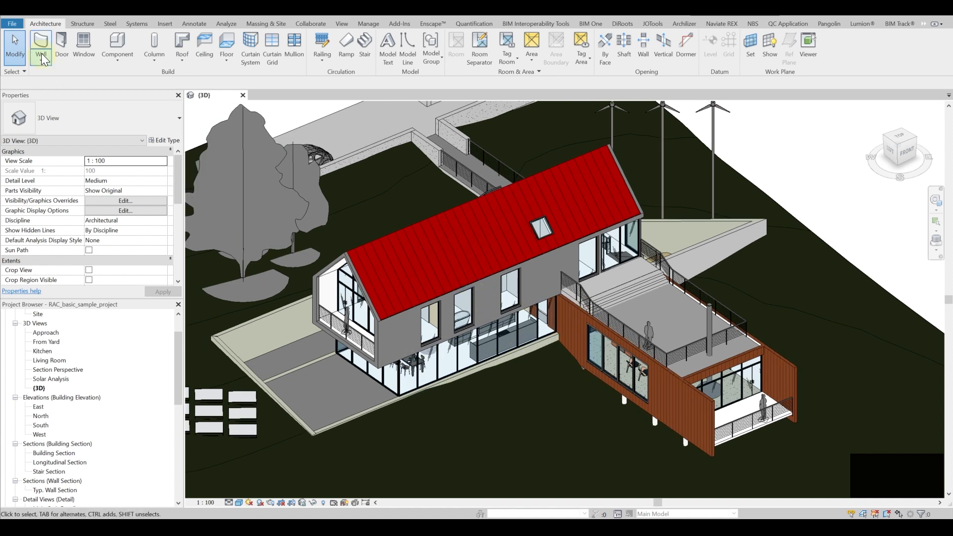
{"action": "left_click", "coordinate": [12, 24]}
{"action": "mouse_move", "coordinate": [66, 191]}
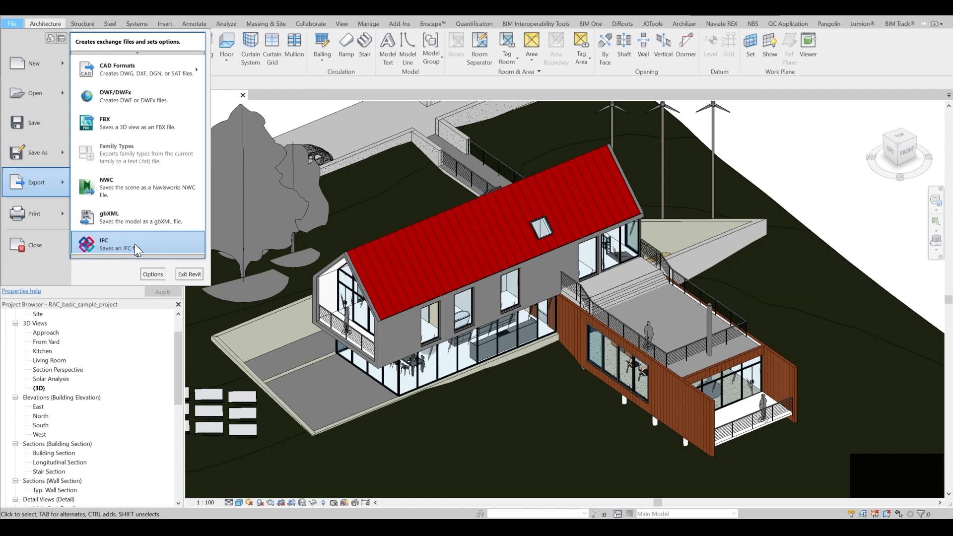
{"action": "key", "text": "Escape"}
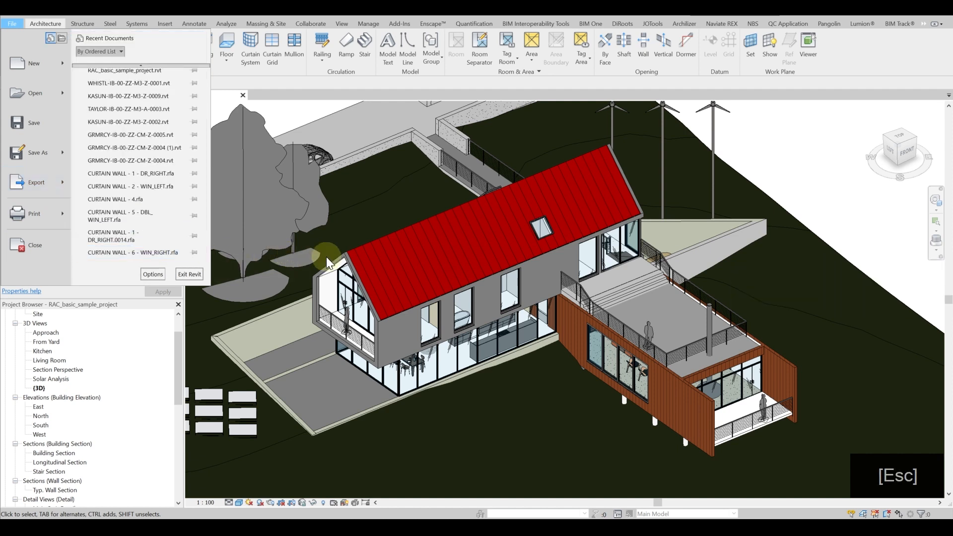
{"action": "key", "text": "Escape"}
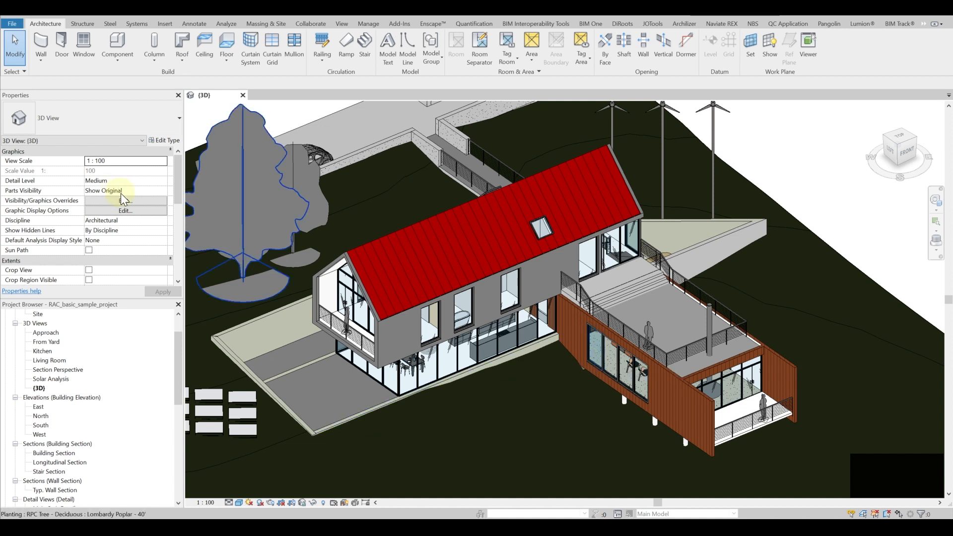
Check which phases are available for the 3D view in its phasing properties, without changing the phase
{"action": "scroll", "coordinate": [128, 201], "scroll_direction": "down", "scroll_amount": 4}
{"action": "scroll", "coordinate": [125, 199], "scroll_direction": "down", "scroll_amount": 3}
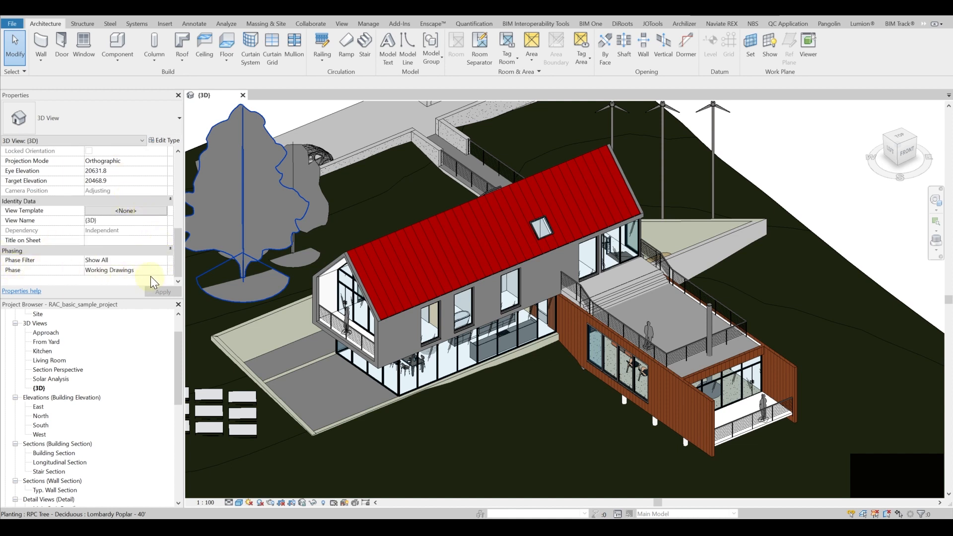
{"action": "left_click", "coordinate": [163, 271]}
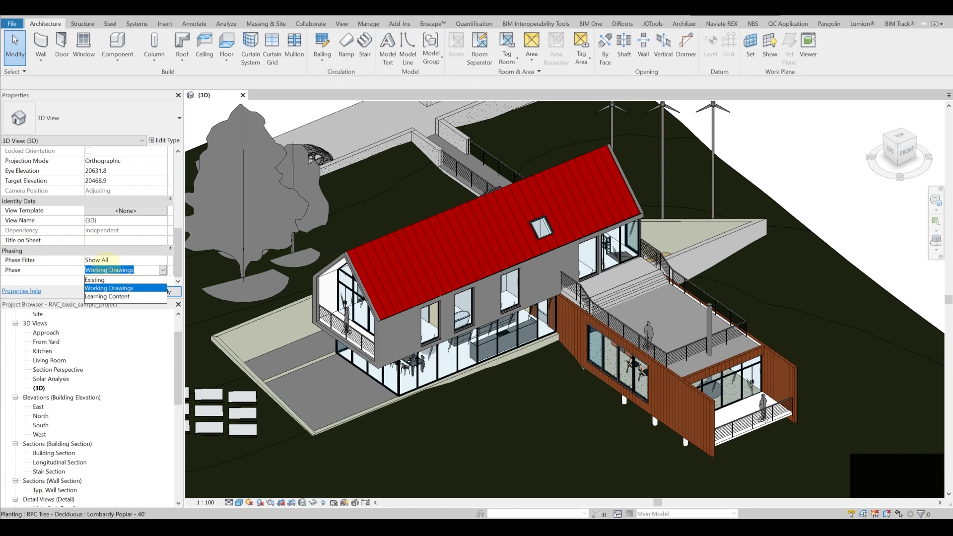
{"action": "key", "text": "Escape"}
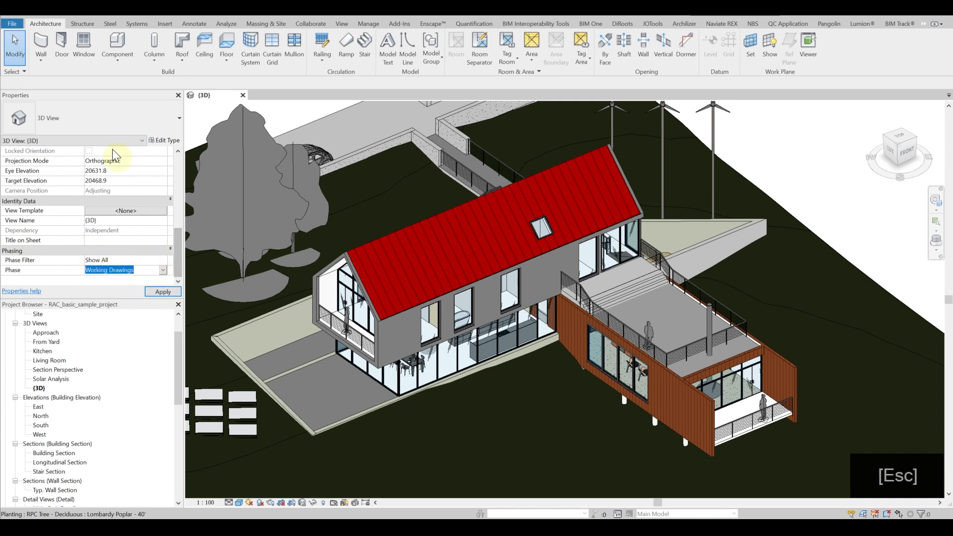
Start an IFC export with the IFC2x3 Coordination View 2.0 setup and inspect that setup's phase to export
{"action": "left_click", "coordinate": [12, 24]}
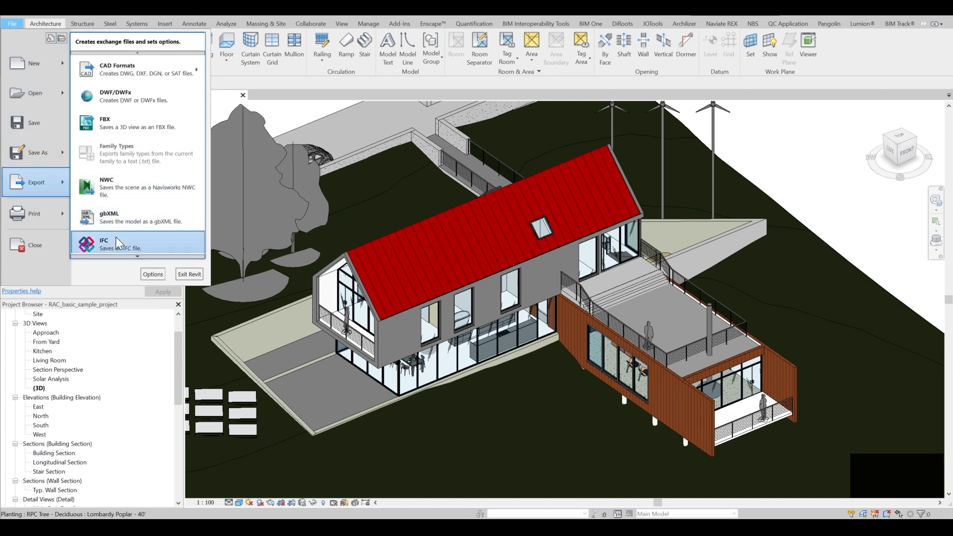
{"action": "left_click", "coordinate": [119, 245]}
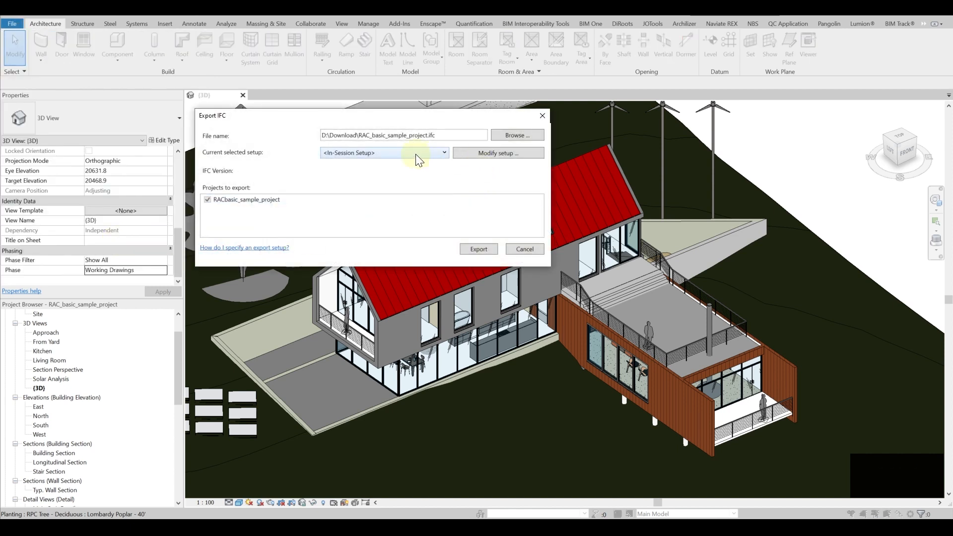
{"action": "left_click", "coordinate": [419, 158]}
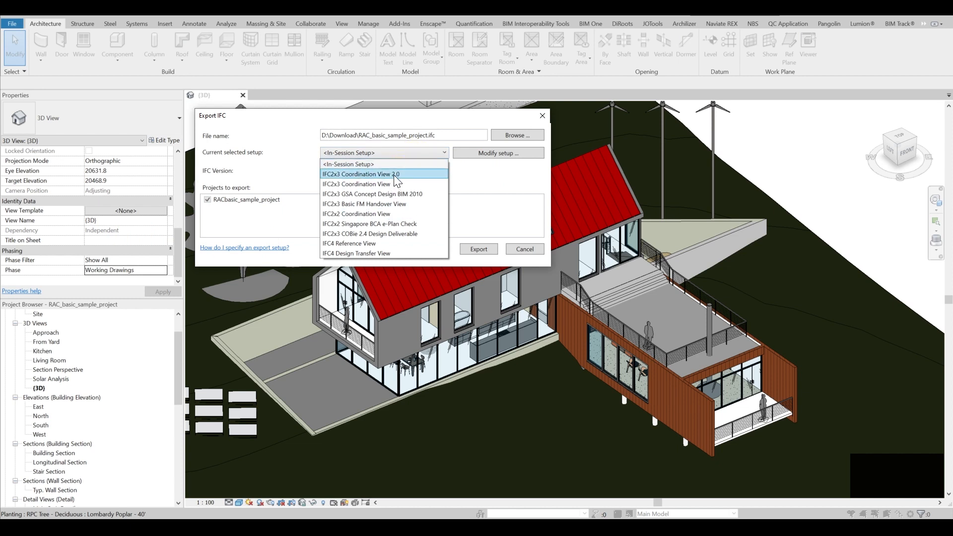
{"action": "left_click", "coordinate": [400, 173]}
{"action": "left_click", "coordinate": [467, 155]}
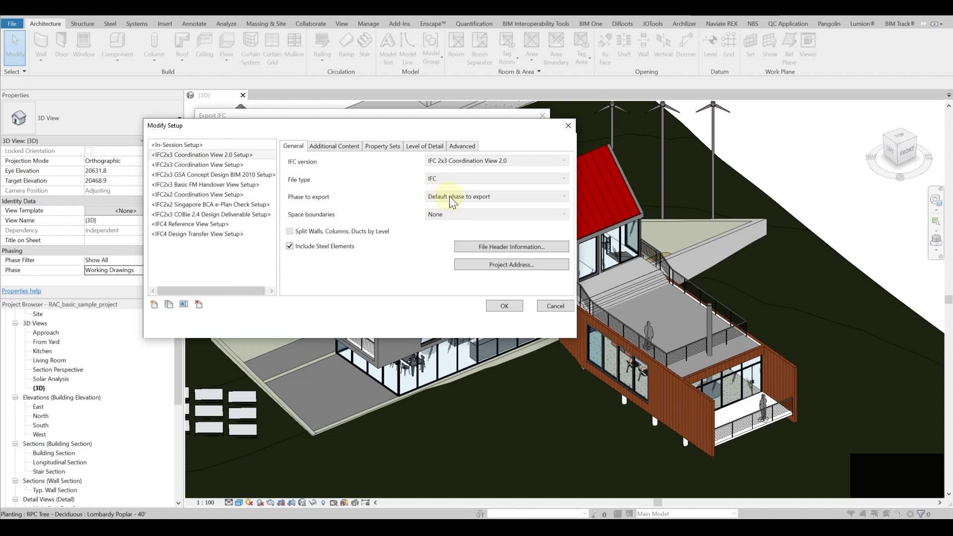
{"action": "left_click", "coordinate": [555, 306]}
Switch the IFC export to the In-Session Setup and review its general, additional content and property set options
{"action": "left_click", "coordinate": [401, 155]}
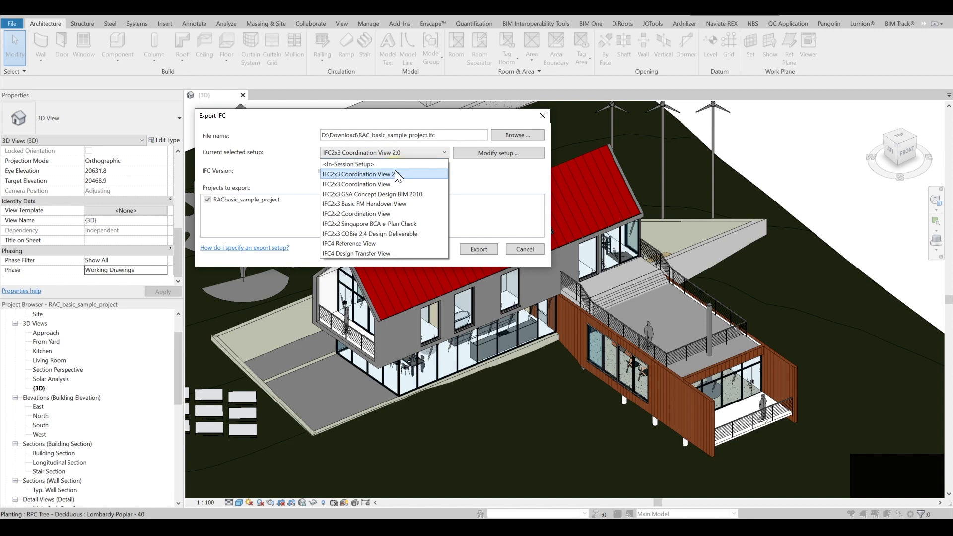
{"action": "left_click", "coordinate": [398, 182]}
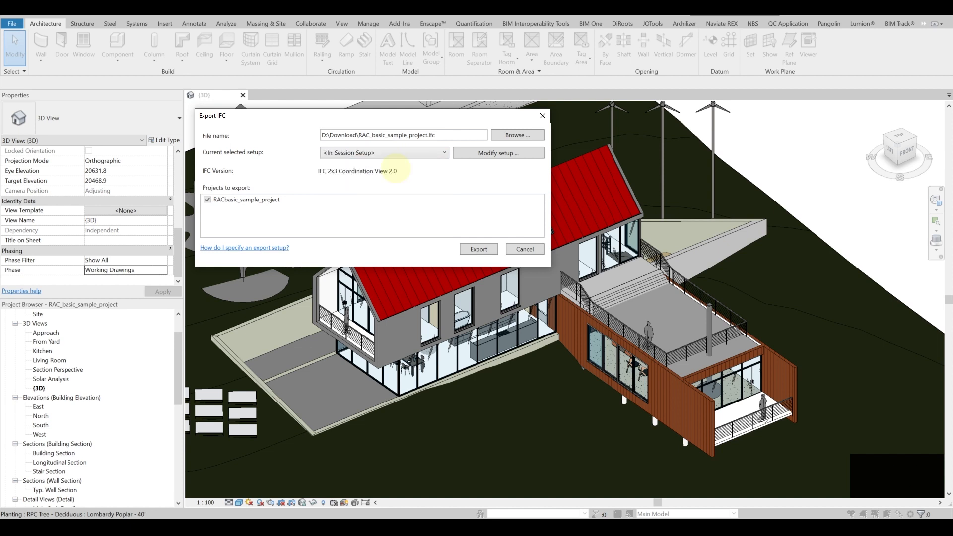
{"action": "left_click", "coordinate": [471, 155]}
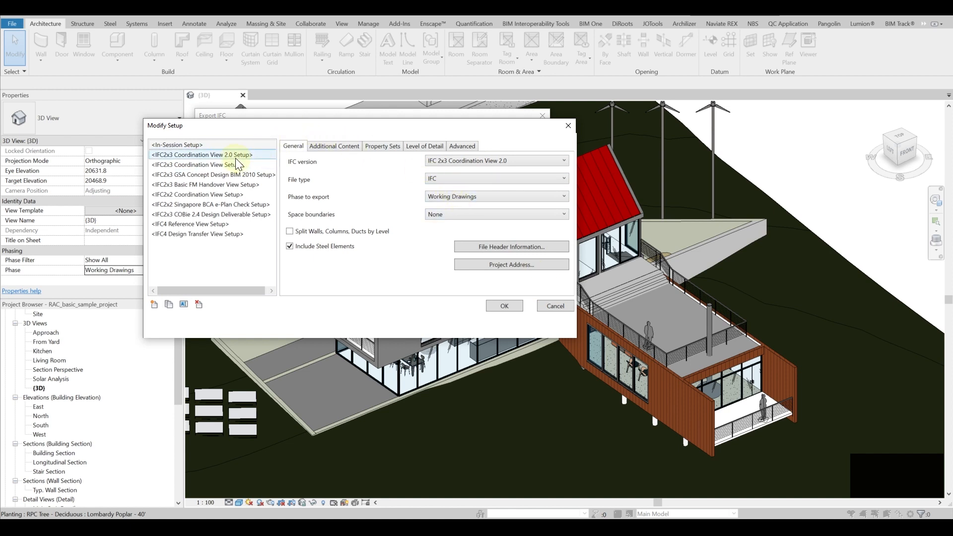
{"action": "left_click", "coordinate": [346, 148]}
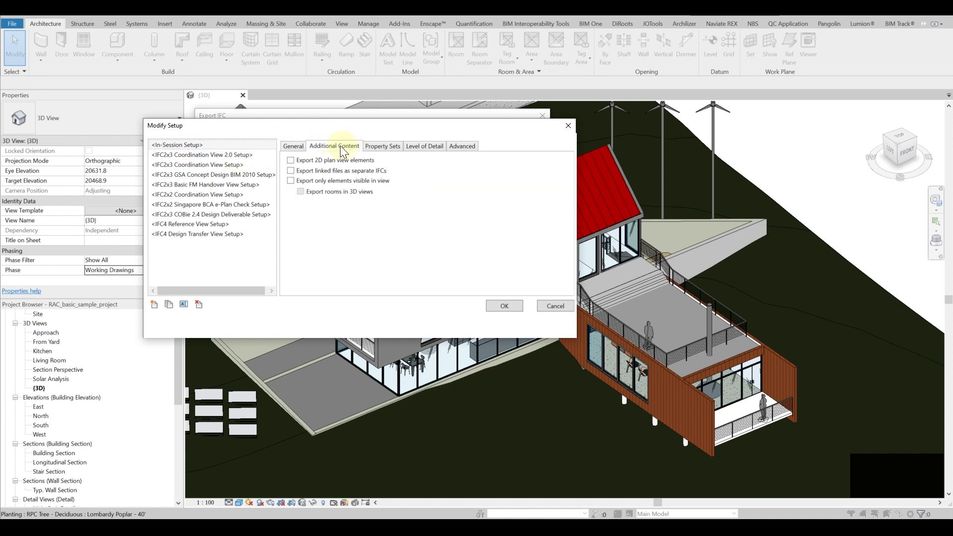
{"action": "left_click", "coordinate": [384, 147]}
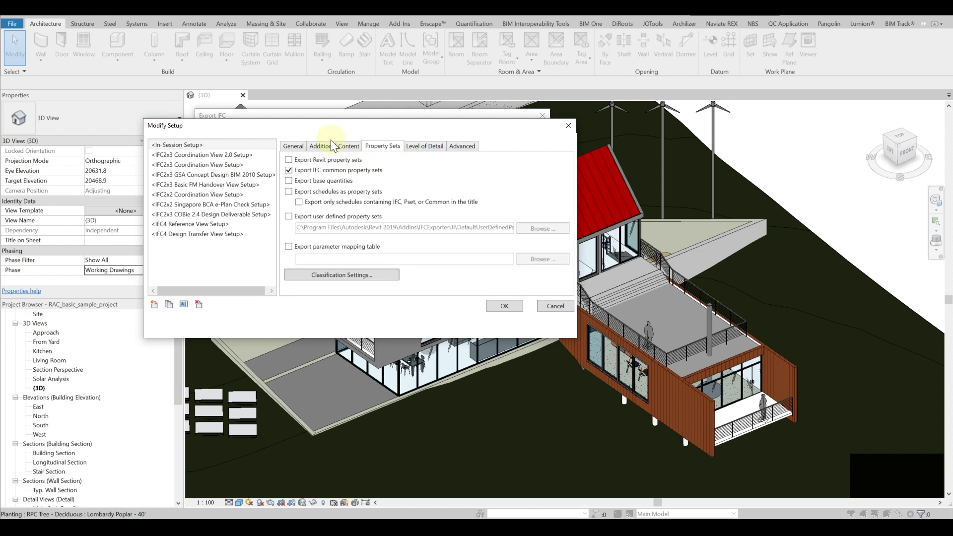
{"action": "left_click", "coordinate": [293, 147]}
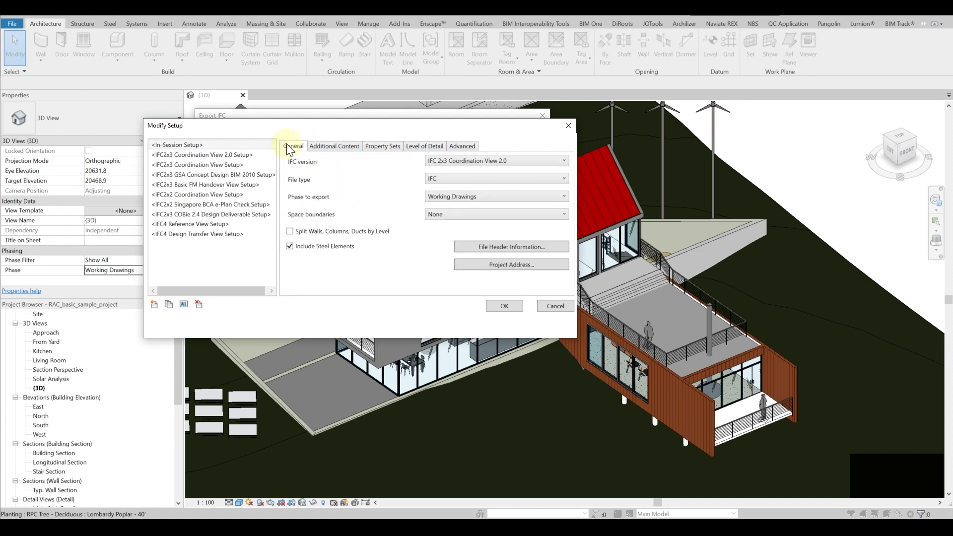
{"action": "left_click", "coordinate": [514, 304]}
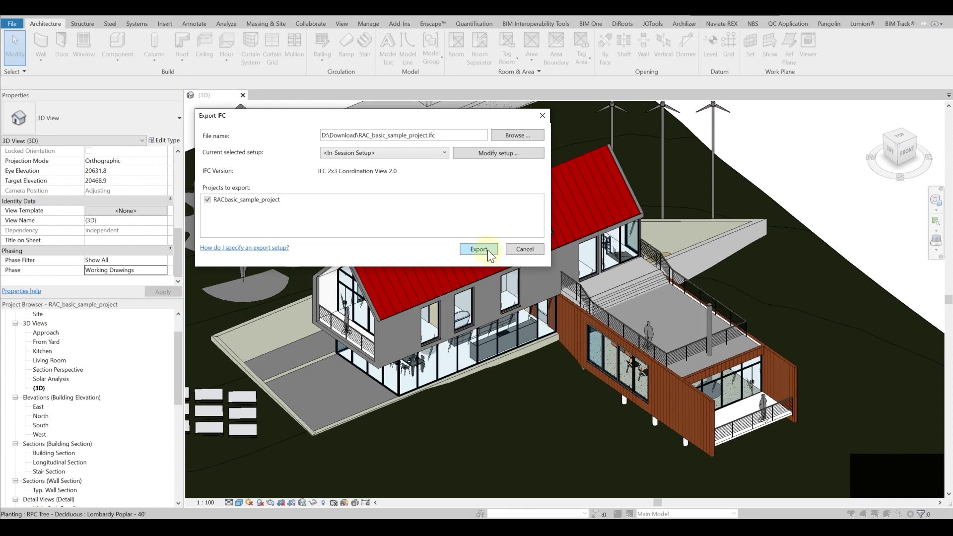
Check the save location for the IFC file and leave the export dialog without exporting
{"action": "left_click", "coordinate": [522, 143]}
{"action": "left_click", "coordinate": [663, 300]}
{"action": "left_click", "coordinate": [523, 250]}
Find Room Schedule 3 among the project's schedules and open it
{"action": "scroll", "coordinate": [111, 379], "scroll_direction": "down", "scroll_amount": 3}
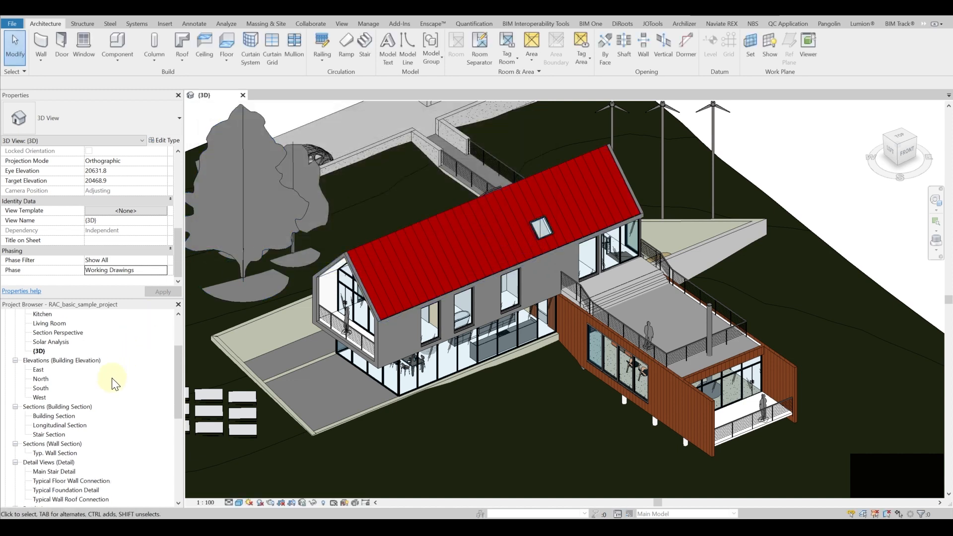
{"action": "scroll", "coordinate": [74, 422], "scroll_direction": "down", "scroll_amount": 2}
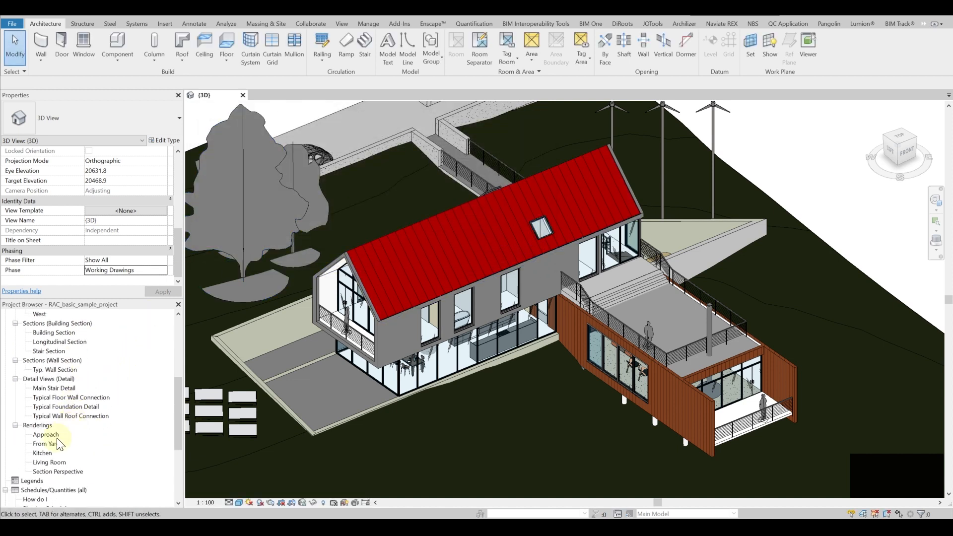
{"action": "scroll", "coordinate": [61, 439], "scroll_direction": "down", "scroll_amount": 3}
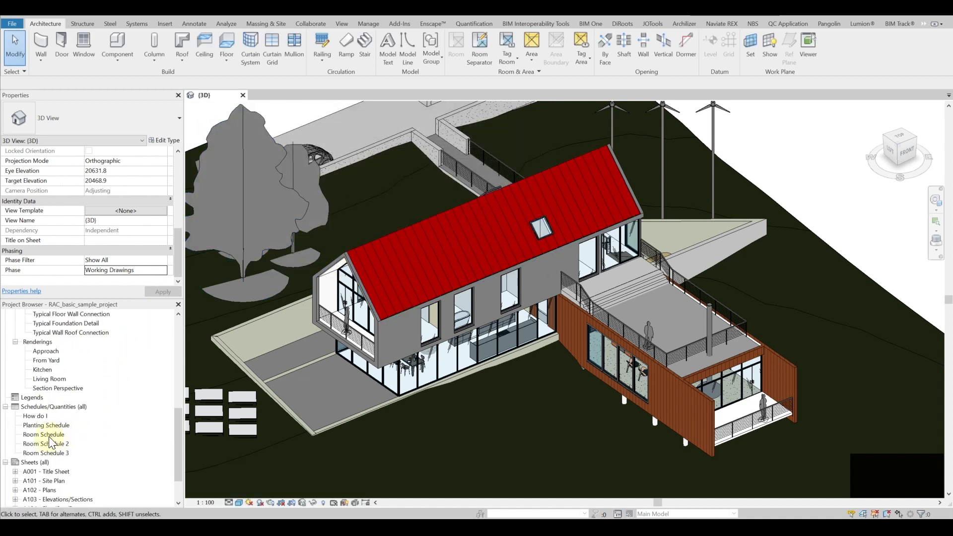
{"action": "double_click", "coordinate": [55, 452]}
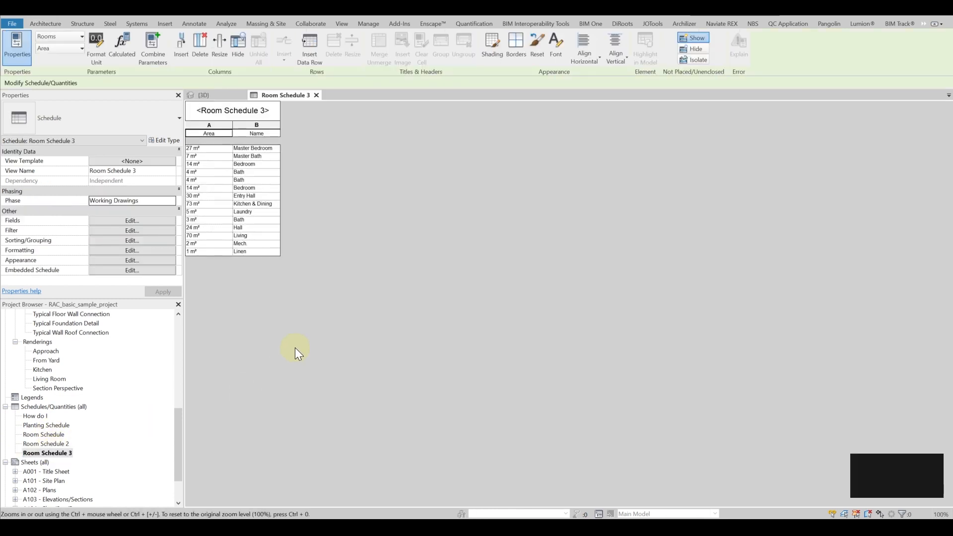
Try other phases for Room Schedule 3 to compare the rooms listed in each
{"action": "left_click", "coordinate": [178, 201]}
{"action": "left_click", "coordinate": [115, 209]}
{"action": "left_click", "coordinate": [169, 201]}
{"action": "left_click", "coordinate": [159, 226]}
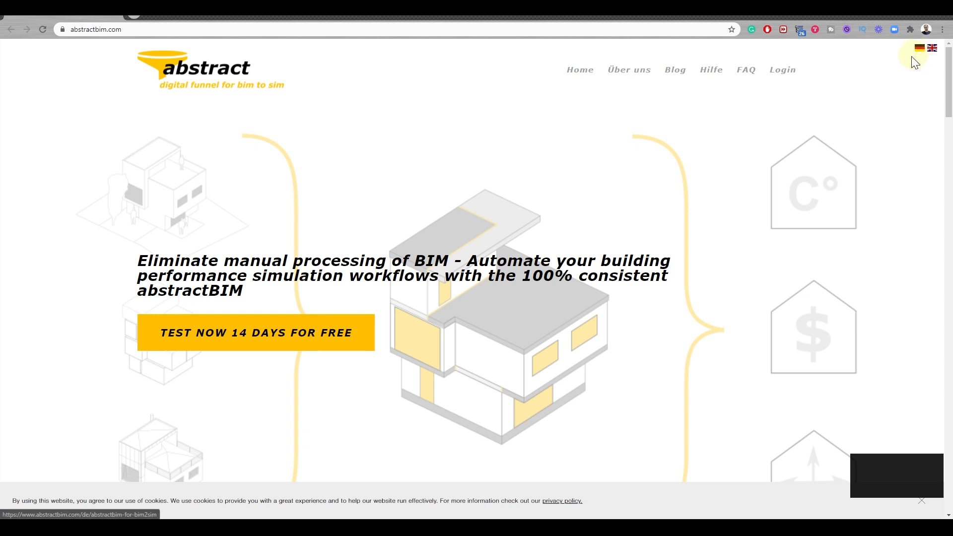
Switch to the abstractBIM website and examine the generator's purpose, beneficiaries, workflow steps and pricing plans
{"action": "scroll", "coordinate": [374, 201], "scroll_direction": "down", "scroll_amount": 1}
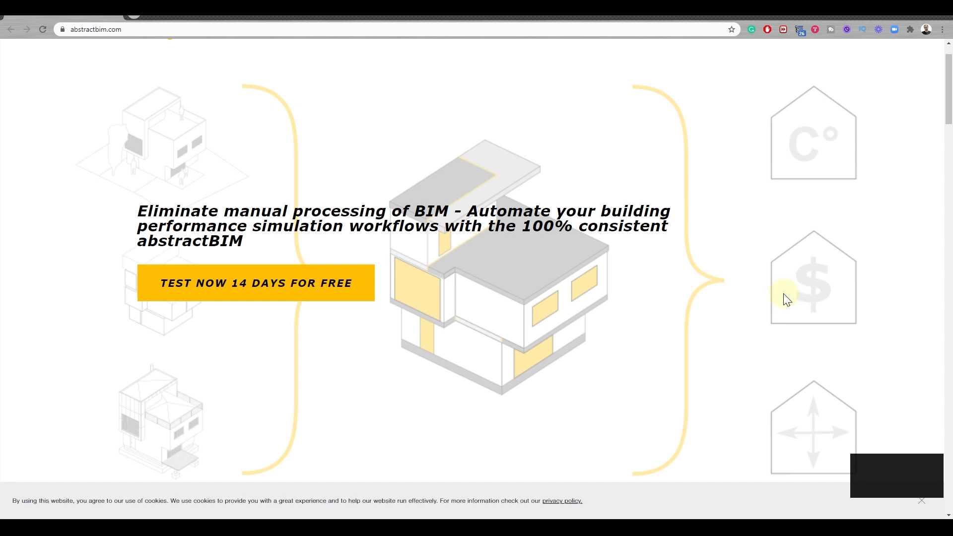
{"action": "scroll", "coordinate": [787, 299], "scroll_direction": "down", "scroll_amount": 10}
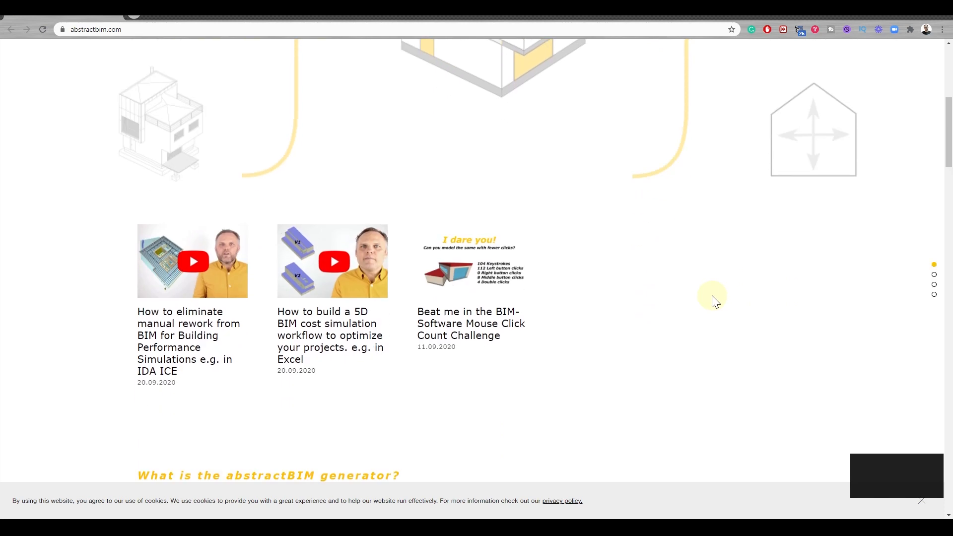
{"action": "scroll", "coordinate": [713, 300], "scroll_direction": "down", "scroll_amount": 7}
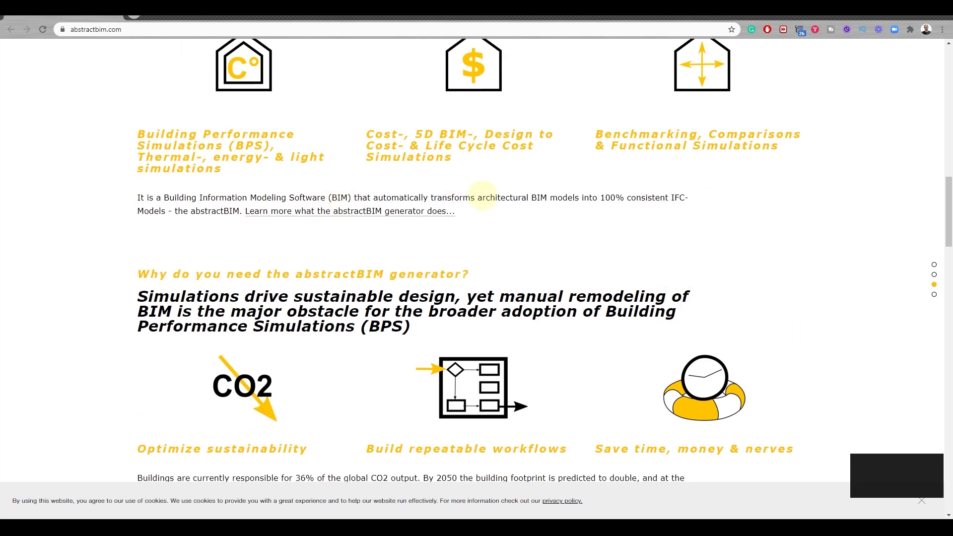
{"action": "scroll", "coordinate": [511, 282], "scroll_direction": "down", "scroll_amount": 5}
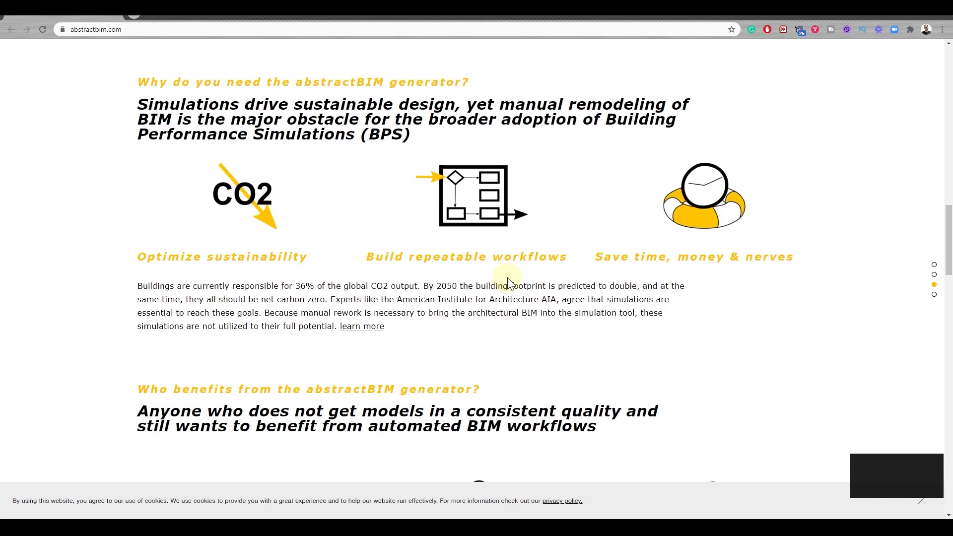
{"action": "scroll", "coordinate": [508, 278], "scroll_direction": "down", "scroll_amount": 1}
{"action": "scroll", "coordinate": [509, 280], "scroll_direction": "down", "scroll_amount": 8}
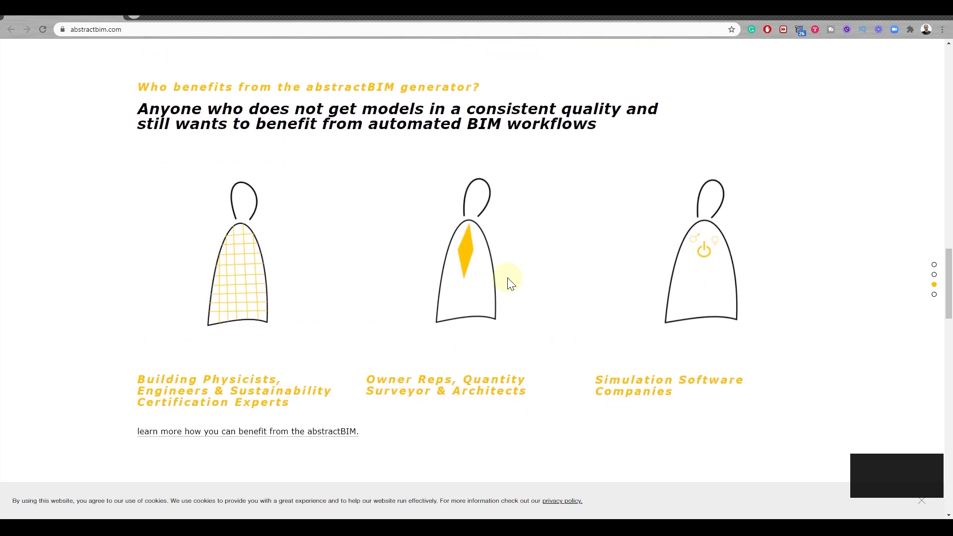
{"action": "scroll", "coordinate": [554, 251], "scroll_direction": "down", "scroll_amount": 5}
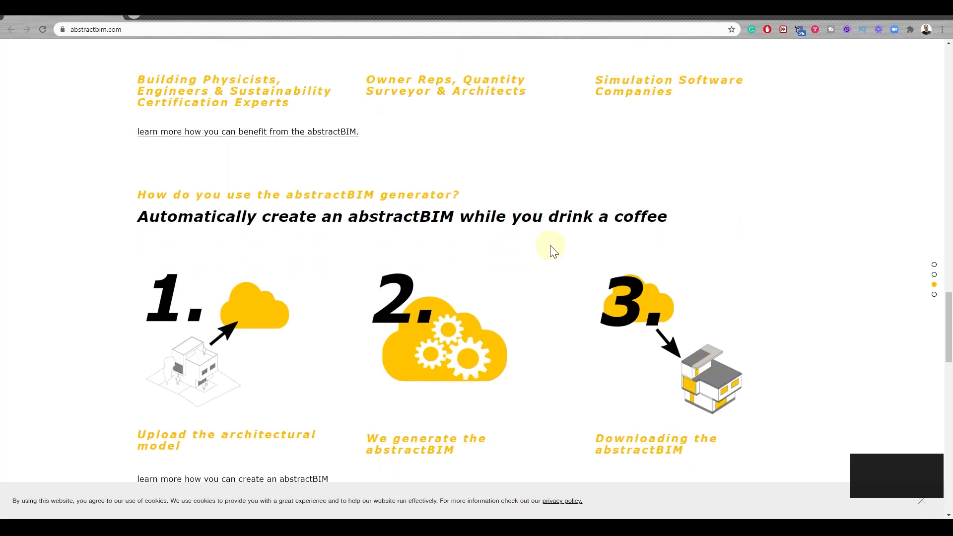
{"action": "scroll", "coordinate": [554, 267], "scroll_direction": "down", "scroll_amount": 5}
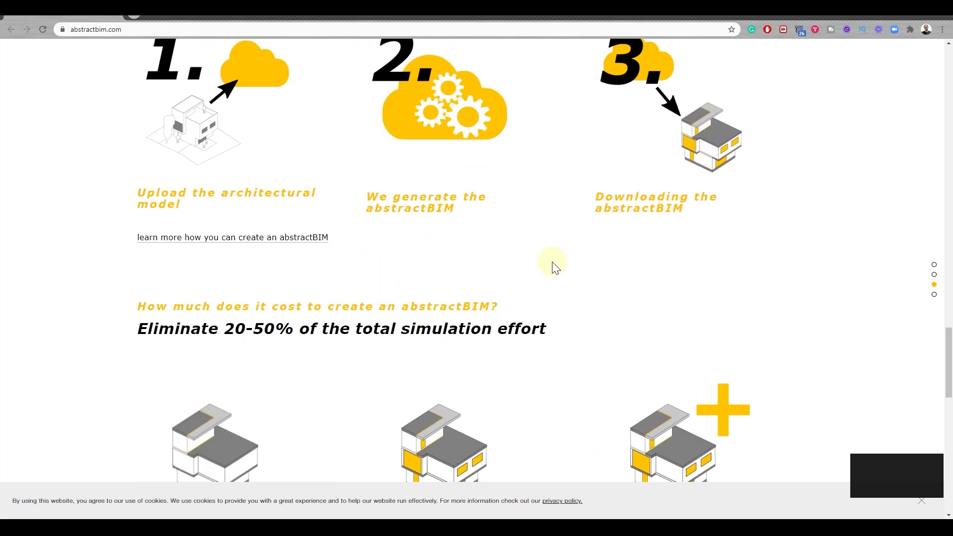
{"action": "scroll", "coordinate": [556, 268], "scroll_direction": "down", "scroll_amount": 9}
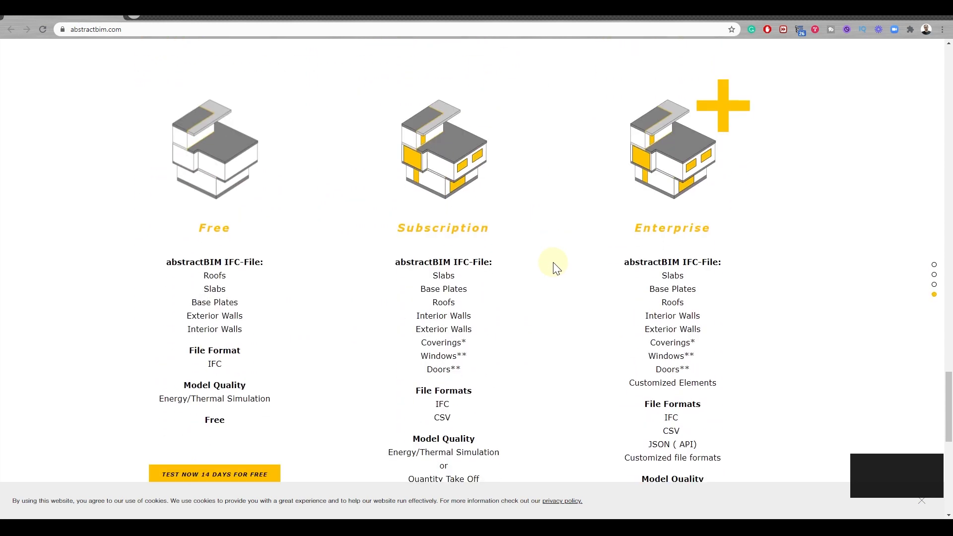
{"action": "scroll", "coordinate": [804, 336], "scroll_direction": "up", "scroll_amount": 1}
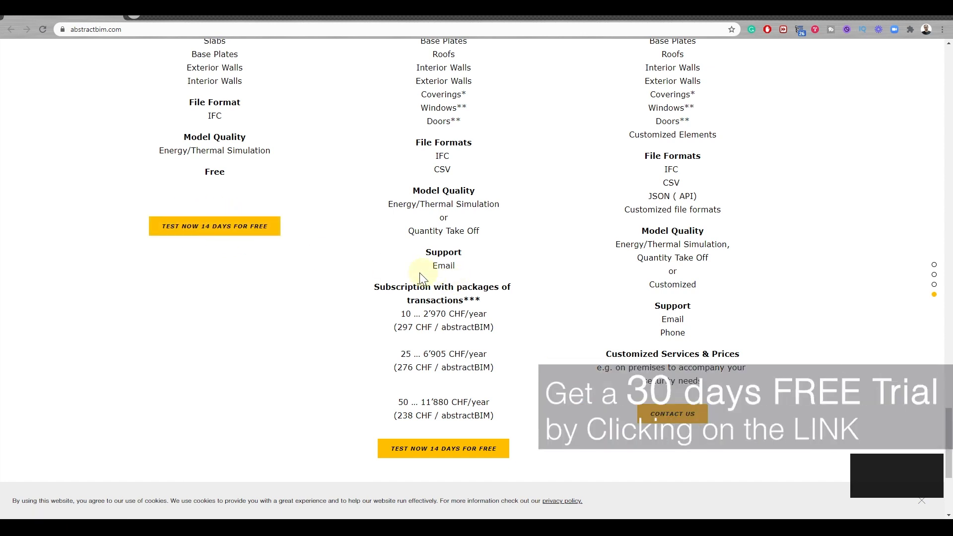
Return to the start of the abstractBIM homepage and log in to reach the IFC upload form
{"action": "scroll", "coordinate": [439, 288], "scroll_direction": "up", "scroll_amount": 2}
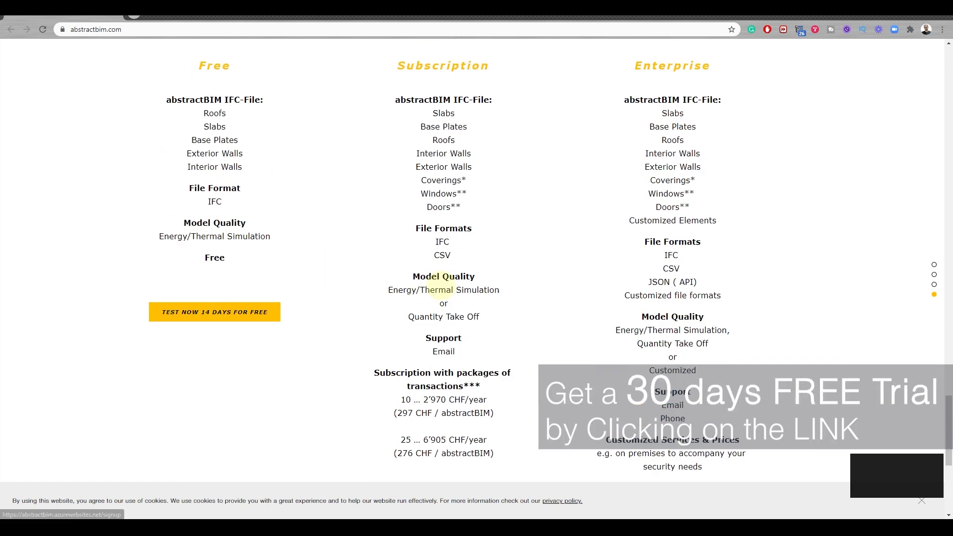
{"action": "scroll", "coordinate": [443, 289], "scroll_direction": "up", "scroll_amount": 15}
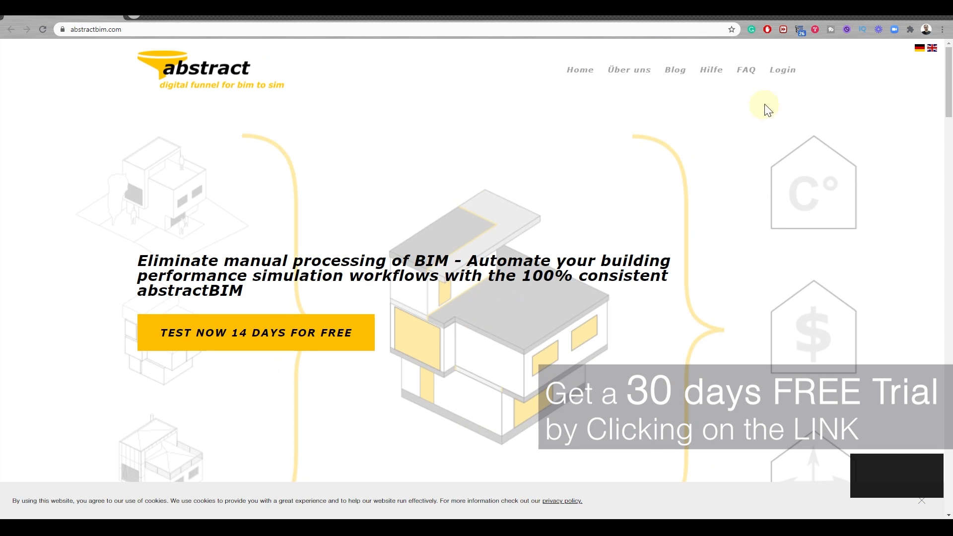
{"action": "left_click", "coordinate": [781, 71]}
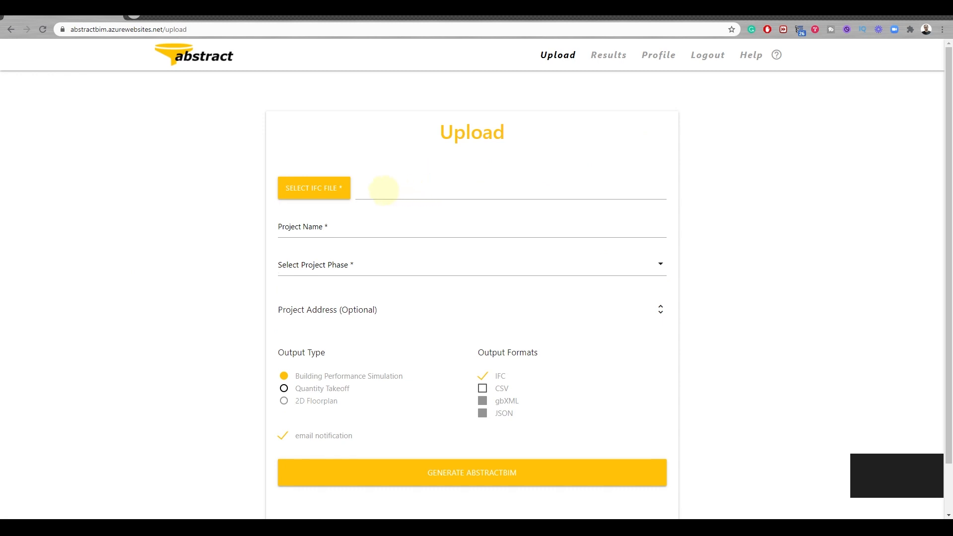
Choose RAC_basic_sample_project.ifc as the upload file and name the project "RAC Sample Abstract BIM"
{"action": "left_click", "coordinate": [342, 189]}
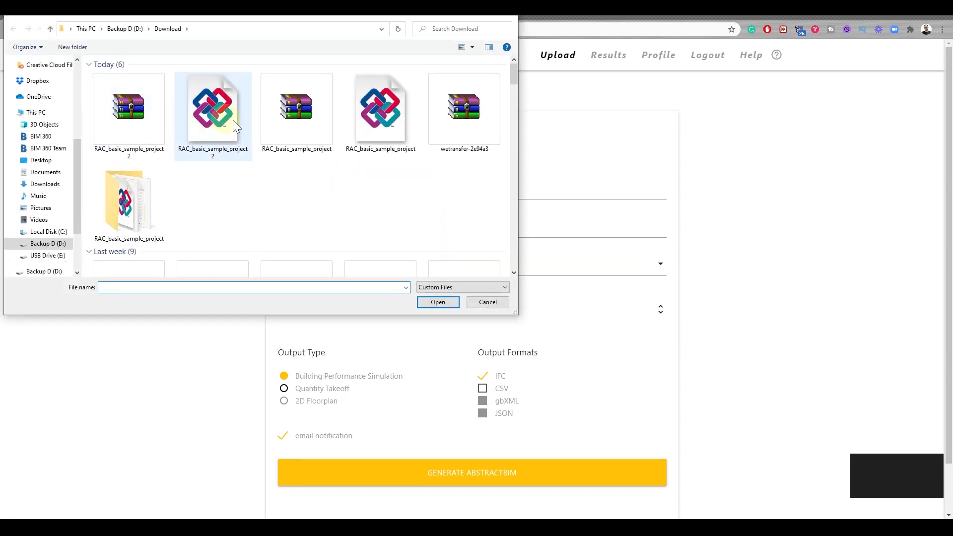
{"action": "left_click", "coordinate": [385, 117]}
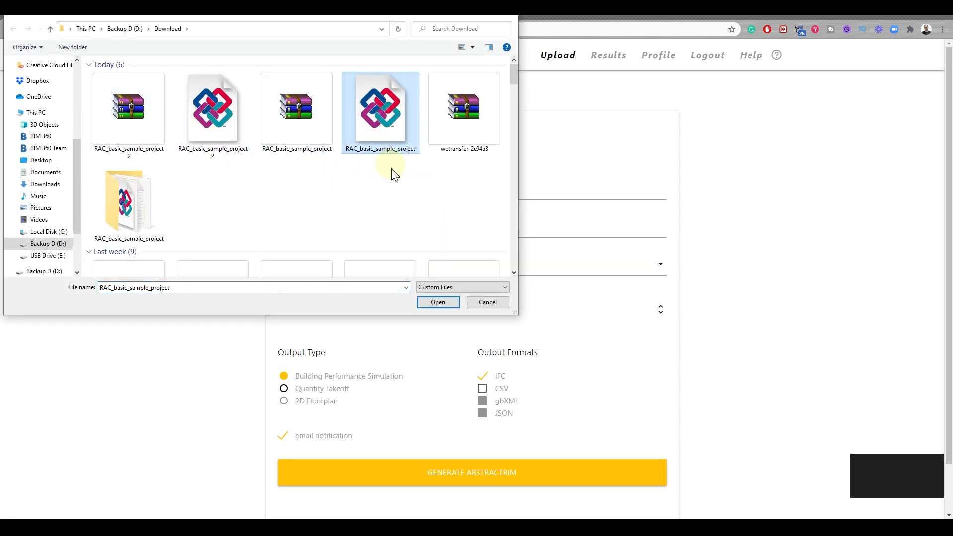
{"action": "left_click", "coordinate": [439, 302]}
{"action": "left_click", "coordinate": [382, 229]}
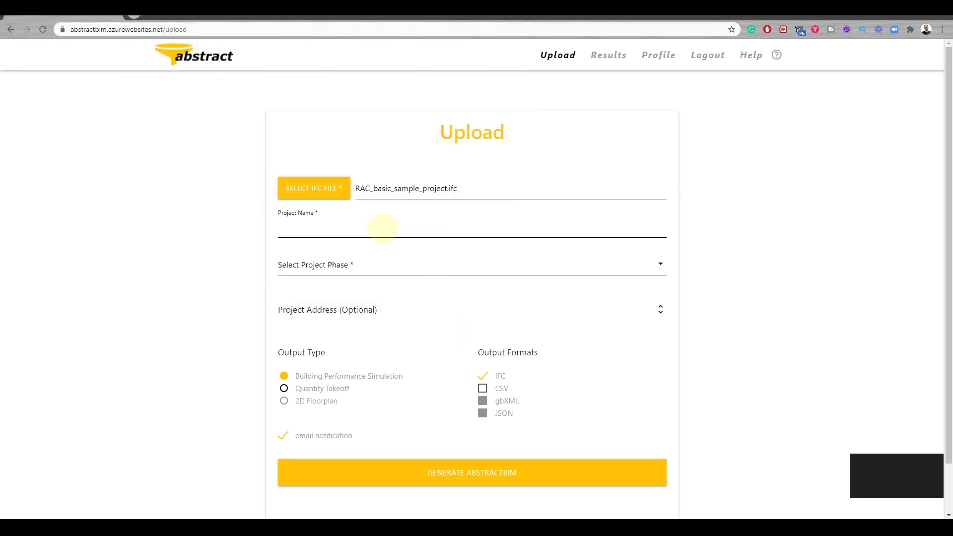
{"action": "type", "text": "RAC Sample Abstract BIM"}
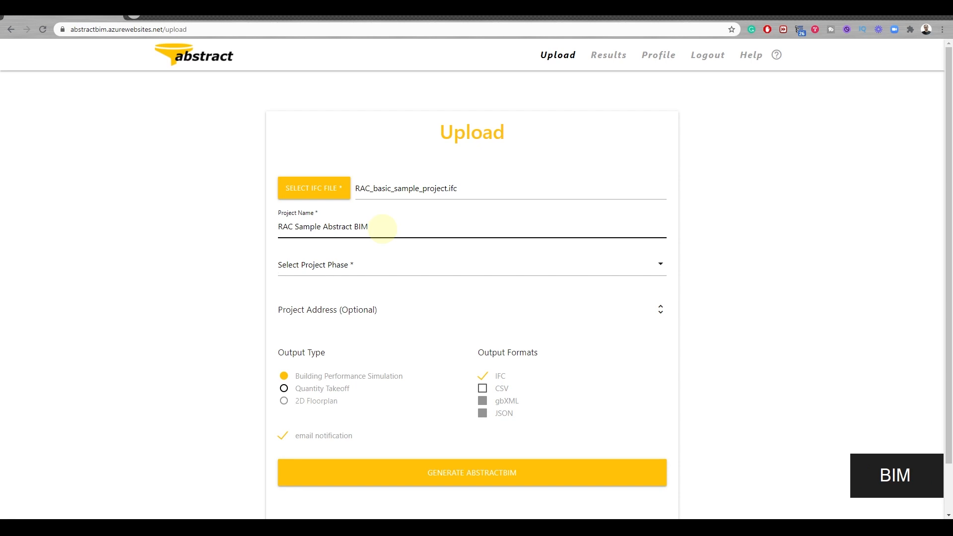
Set the project phase to Design and the output type to Quantity Takeoff, and generate the abstractBIM model
{"action": "left_click", "coordinate": [361, 265]}
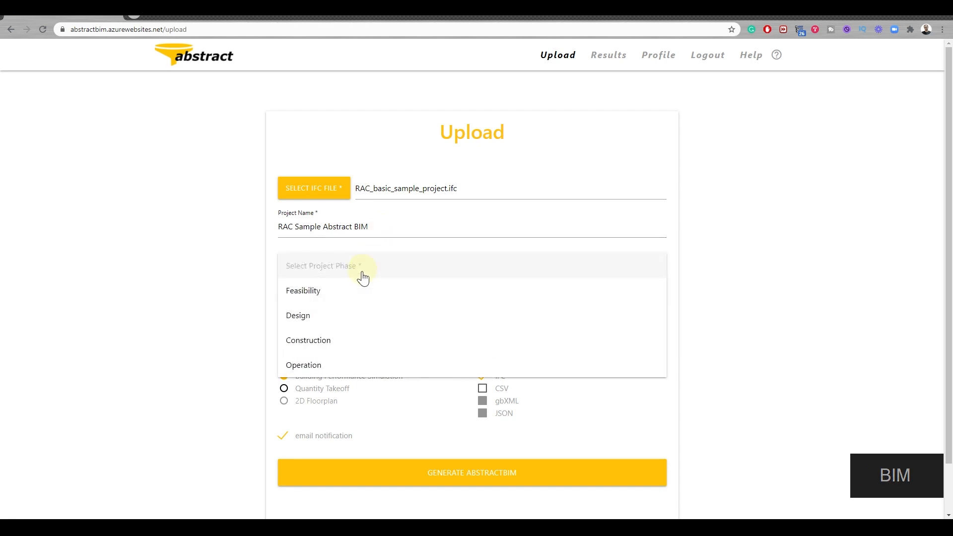
{"action": "left_click", "coordinate": [330, 322]}
{"action": "left_click", "coordinate": [284, 389]}
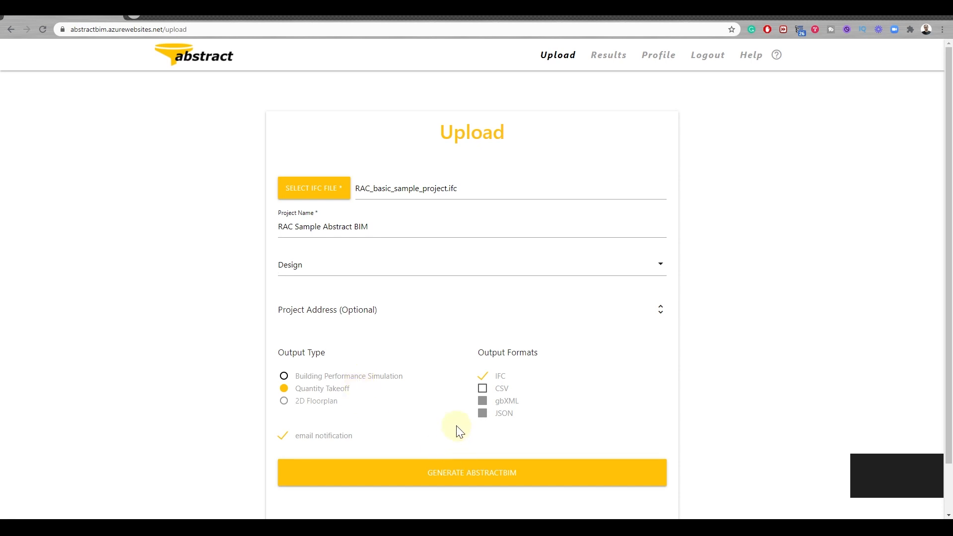
{"action": "scroll", "coordinate": [457, 422], "scroll_direction": "down", "scroll_amount": 1}
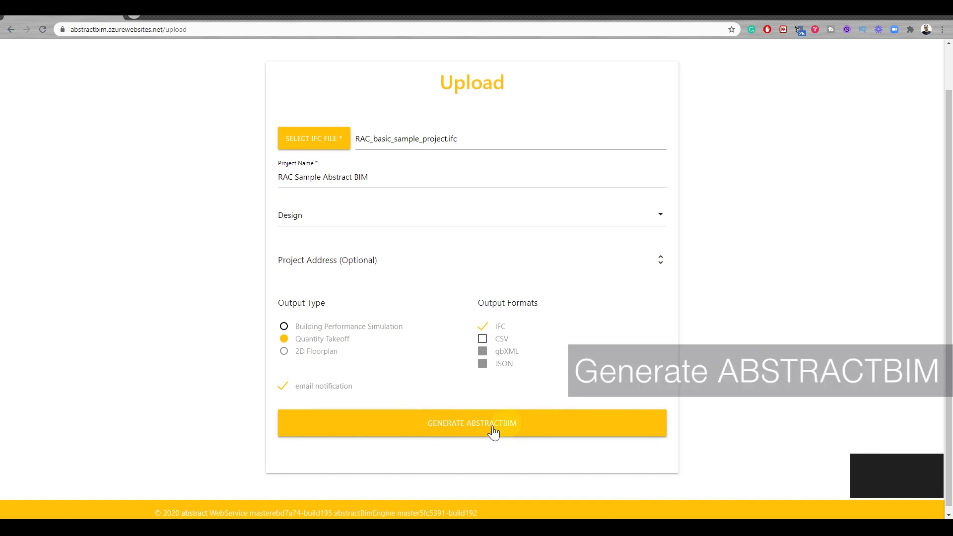
{"action": "left_click", "coordinate": [469, 433]}
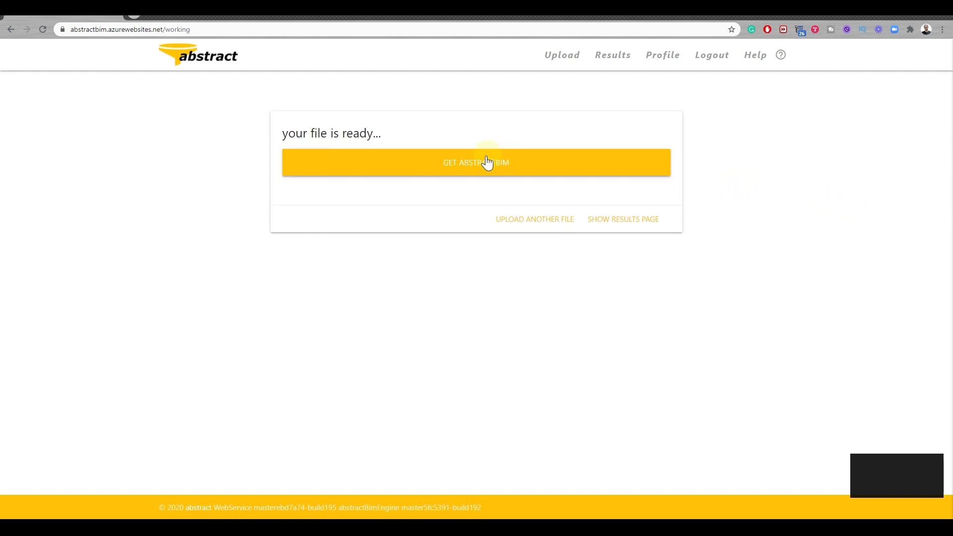
Download the generated abstractBIM archive
{"action": "left_click", "coordinate": [480, 168]}
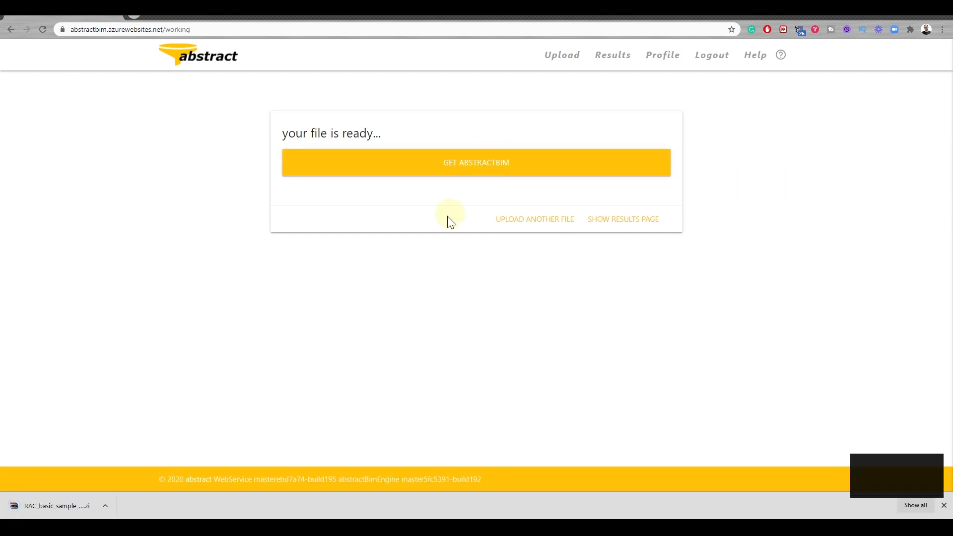
{"action": "left_click", "coordinate": [112, 505]}
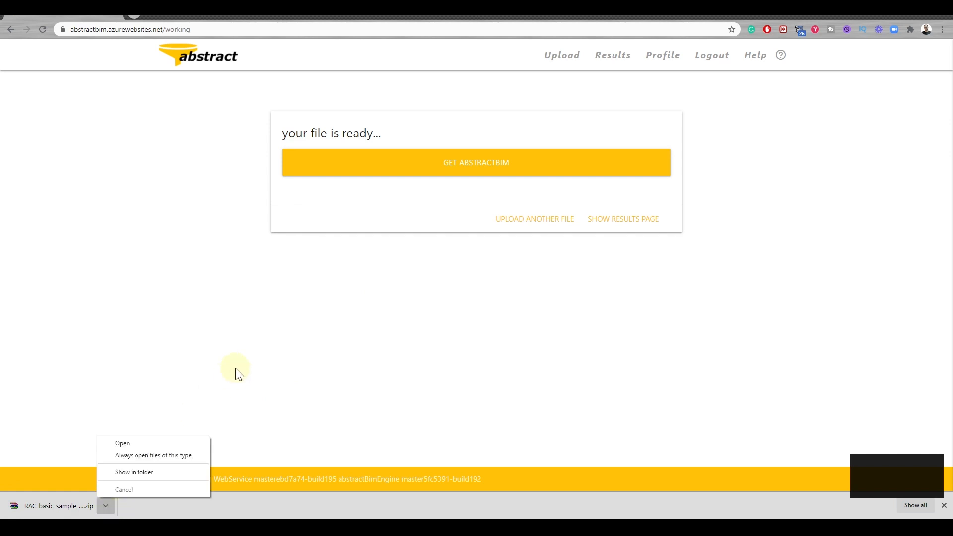
{"action": "left_click", "coordinate": [536, 396]}
Switch to Revit and open the IFC file RAC_basic_sample_project_abstractBIM without saving the current project
{"action": "key", "text": "alt+Tab"}
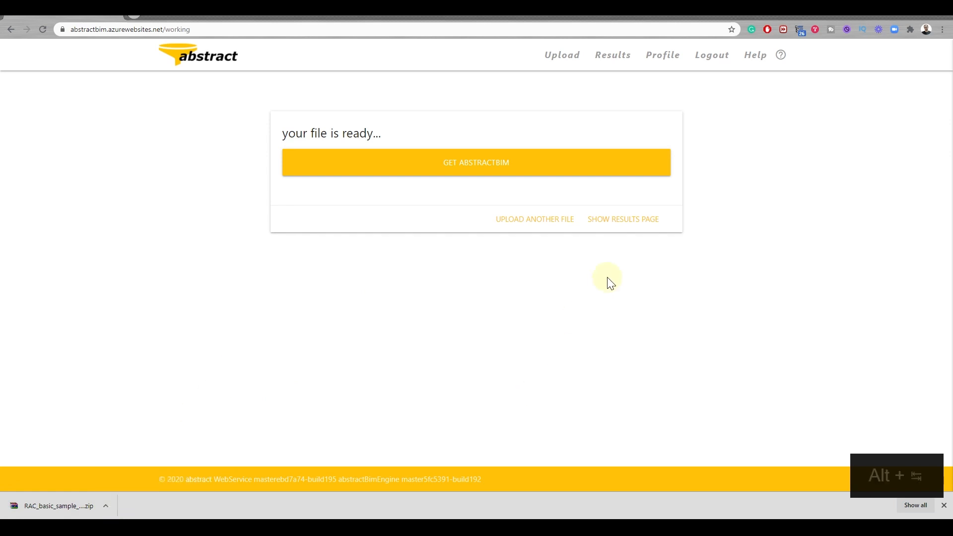
{"action": "left_click", "coordinate": [11, 23]}
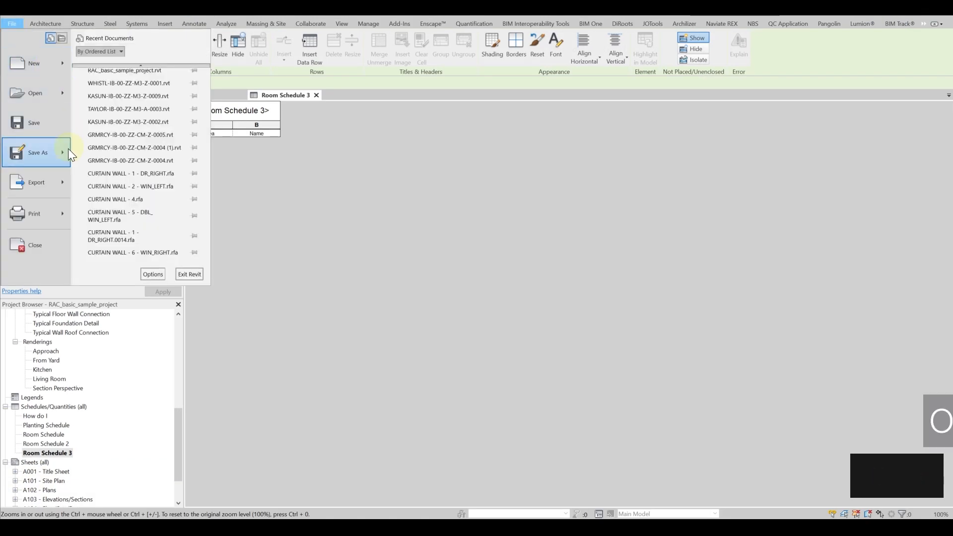
{"action": "mouse_move", "coordinate": [65, 86]}
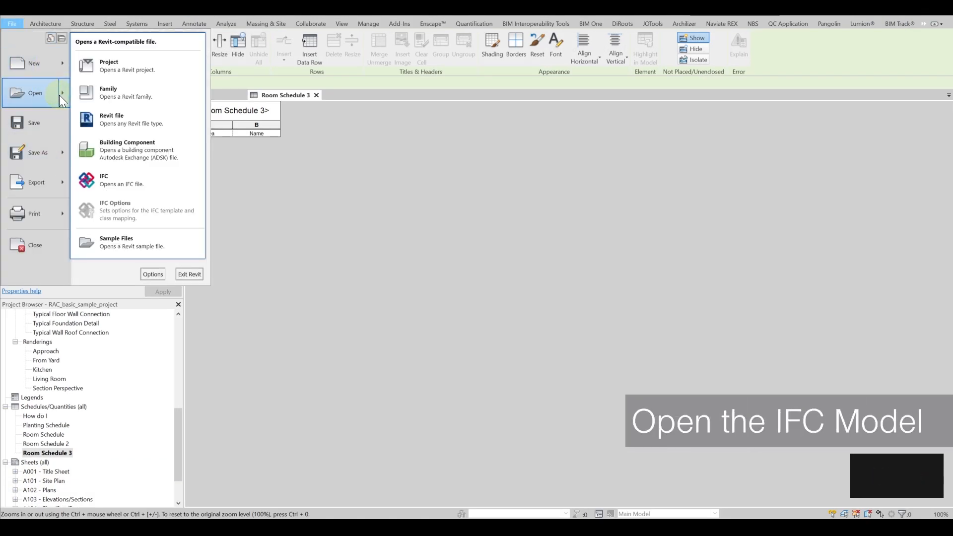
{"action": "left_click", "coordinate": [118, 174]}
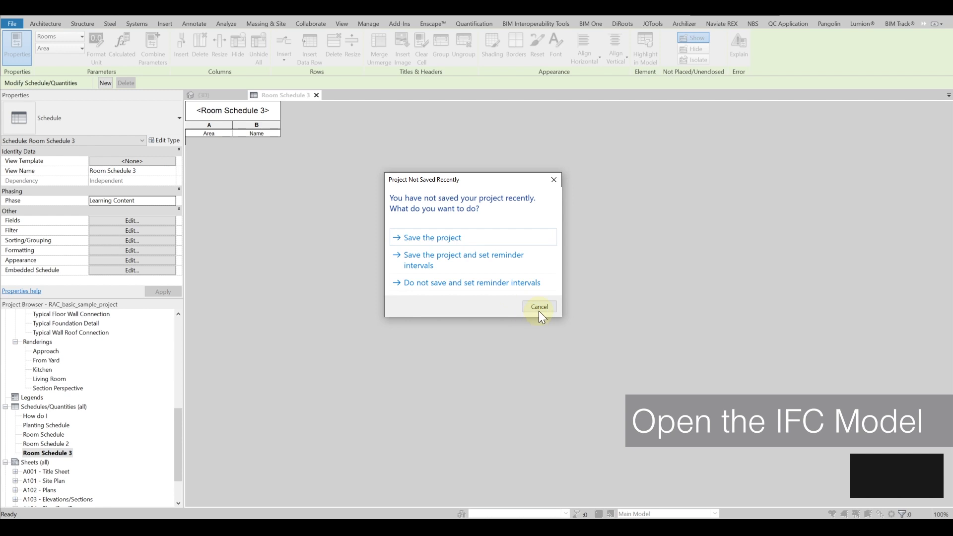
{"action": "left_click", "coordinate": [539, 311]}
{"action": "left_click_drag", "start_coordinate": [664, 173], "coordinate": [419, 126]}
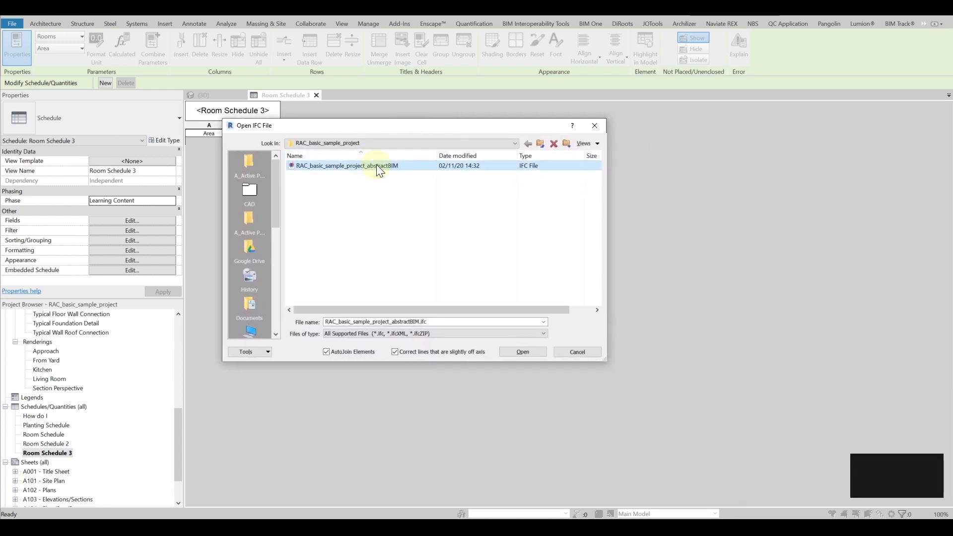
{"action": "double_click", "coordinate": [377, 165]}
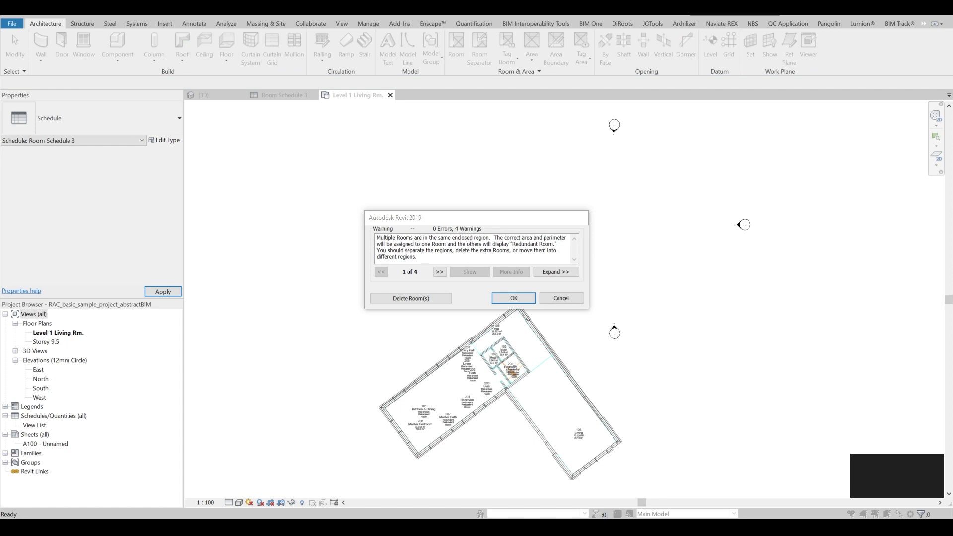
{"action": "left_click", "coordinate": [526, 302]}
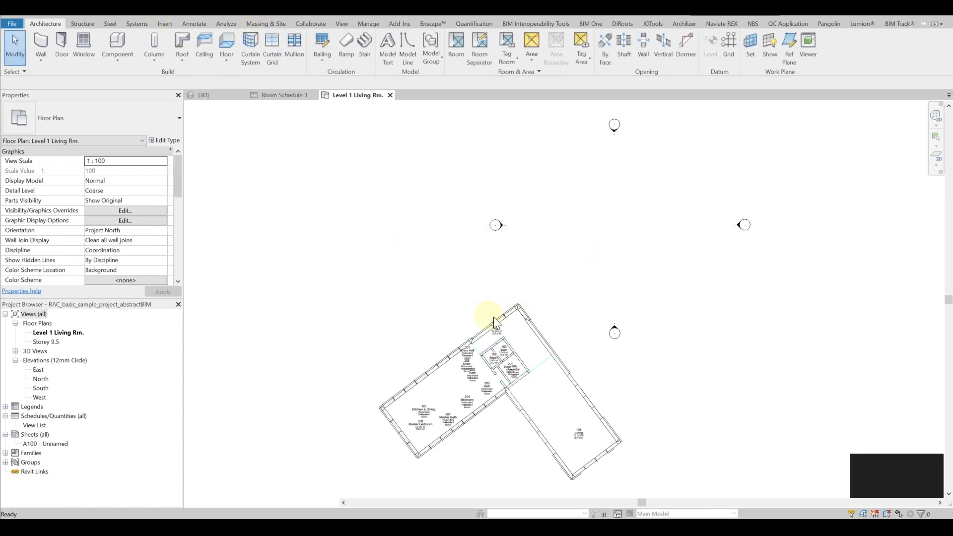
Open the imported model's 3D view and examine the simplified building's walls, windows and roofs from several sides
{"action": "scroll", "coordinate": [533, 305], "scroll_direction": "up", "scroll_amount": 4}
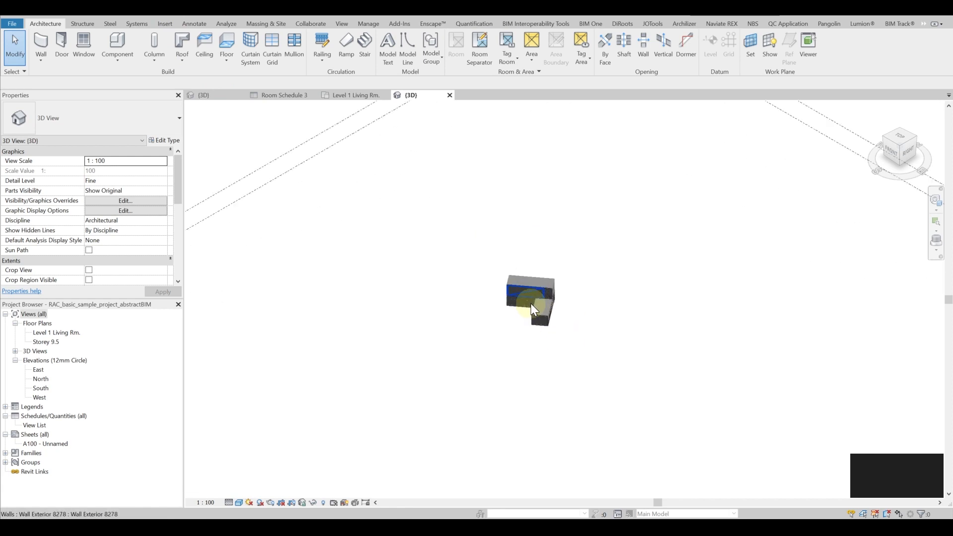
{"action": "middle_click_drag", "start_coordinate": [535, 308], "coordinate": [686, 326], "text": "shift"}
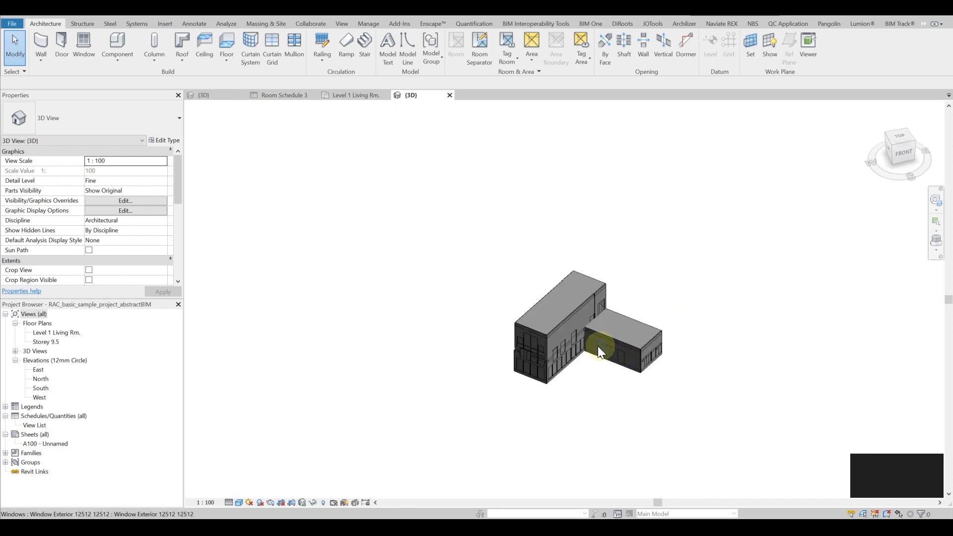
{"action": "scroll", "coordinate": [578, 342], "scroll_direction": "up", "scroll_amount": 5}
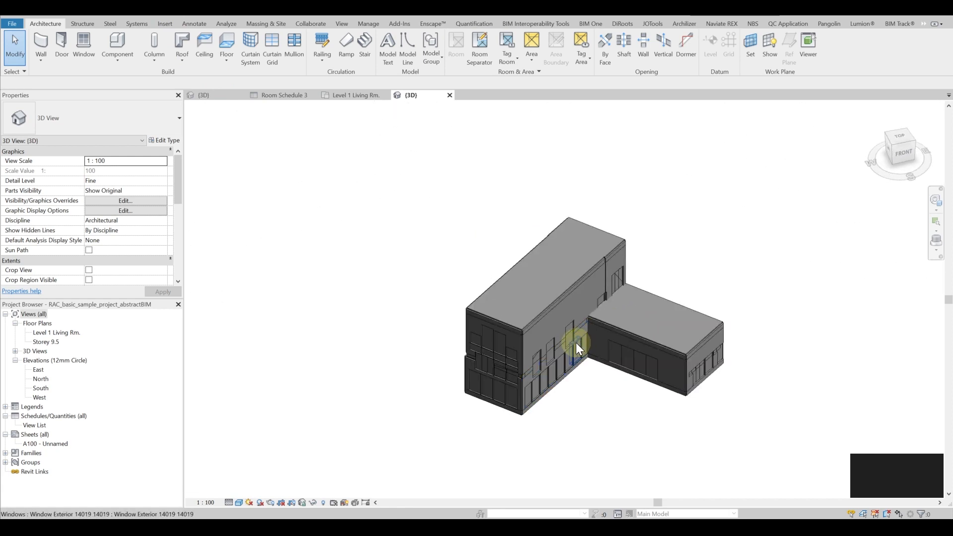
{"action": "scroll", "coordinate": [576, 343], "scroll_direction": "up", "scroll_amount": 2}
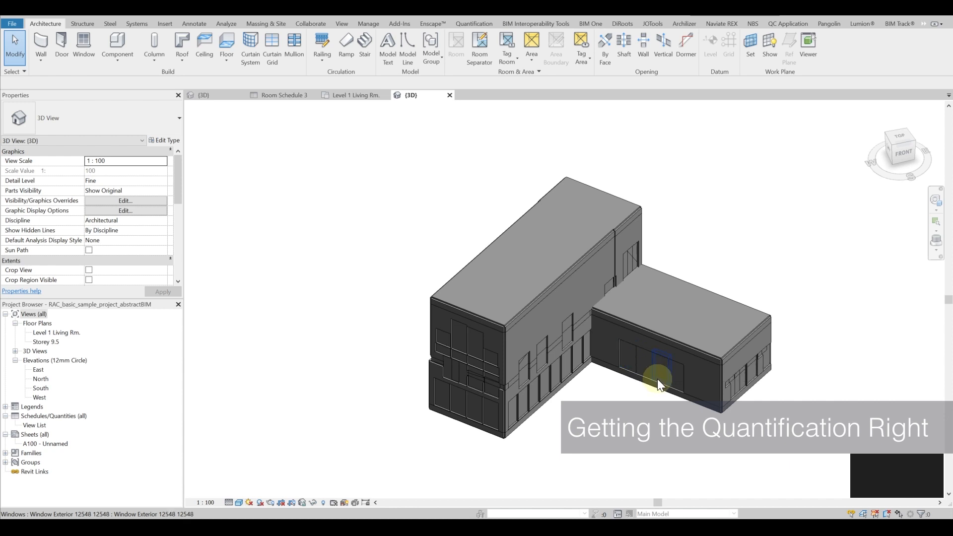
{"action": "middle_click_drag", "start_coordinate": [658, 365], "coordinate": [601, 362]}
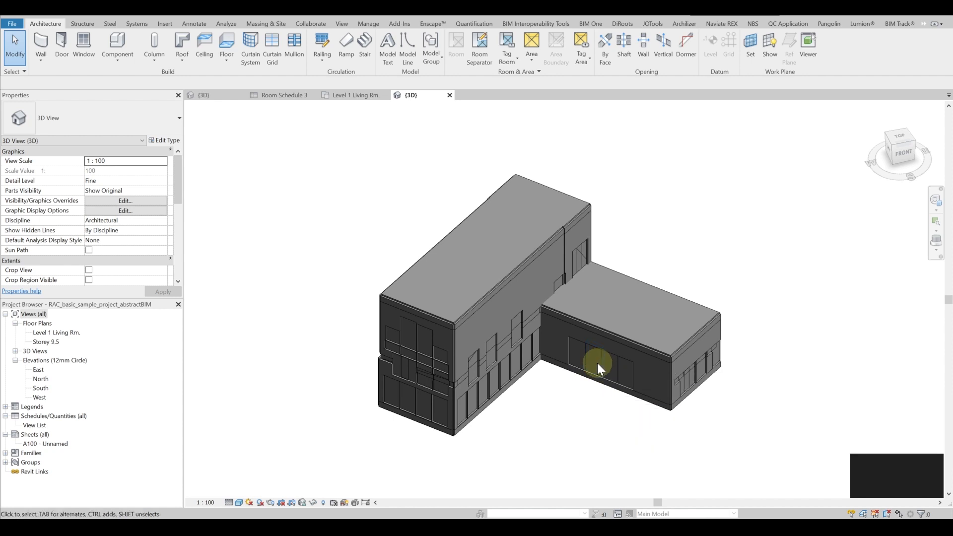
{"action": "scroll", "coordinate": [594, 363], "scroll_direction": "up", "scroll_amount": 1}
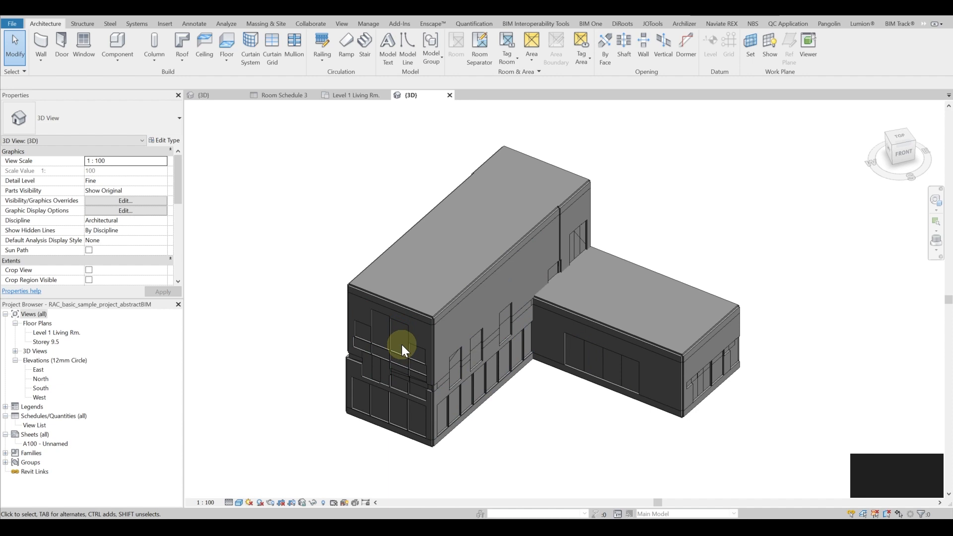
{"action": "middle_click_drag", "start_coordinate": [397, 356], "coordinate": [466, 368], "text": "shift"}
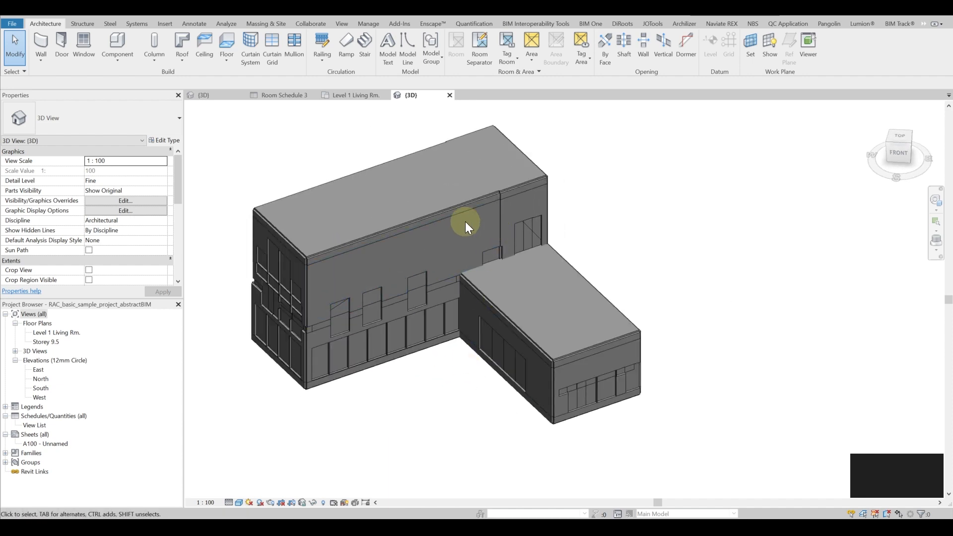
{"action": "scroll", "coordinate": [466, 222], "scroll_direction": "up", "scroll_amount": 2}
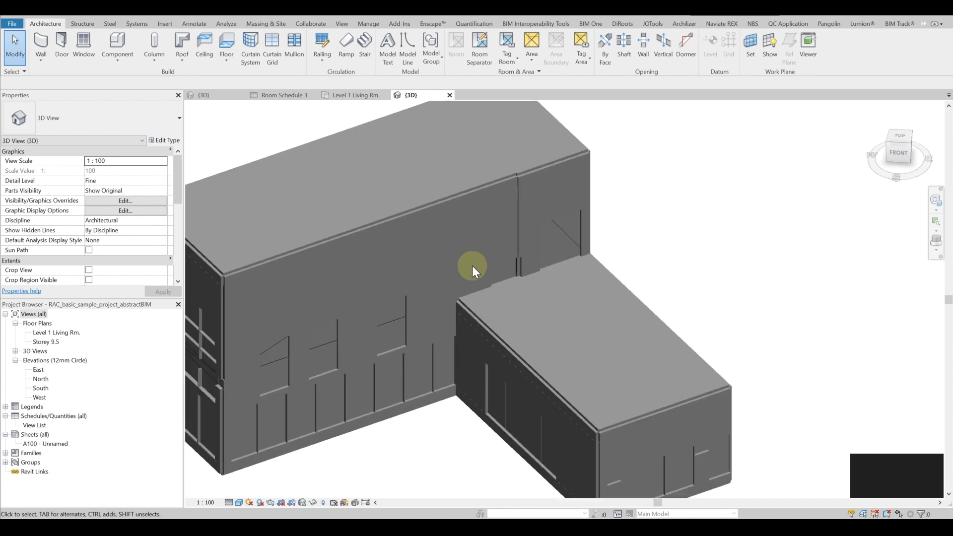
{"action": "middle_click_drag", "start_coordinate": [510, 298], "coordinate": [208, 206], "text": "shift"}
{"action": "middle_click_drag", "start_coordinate": [425, 275], "coordinate": [595, 268], "text": "shift"}
{"action": "middle_click_drag", "start_coordinate": [639, 221], "coordinate": [613, 251]}
Select the roof-edge piece and the large upper facade covering to check their volumes, and examine how the coverings meet at the building's corners
{"action": "left_click", "coordinate": [579, 259]}
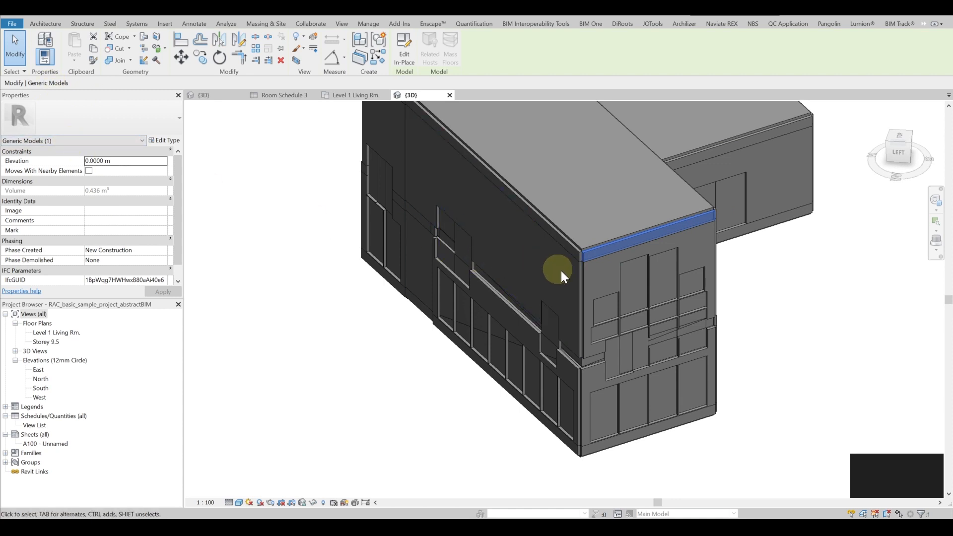
{"action": "left_click", "coordinate": [557, 285]}
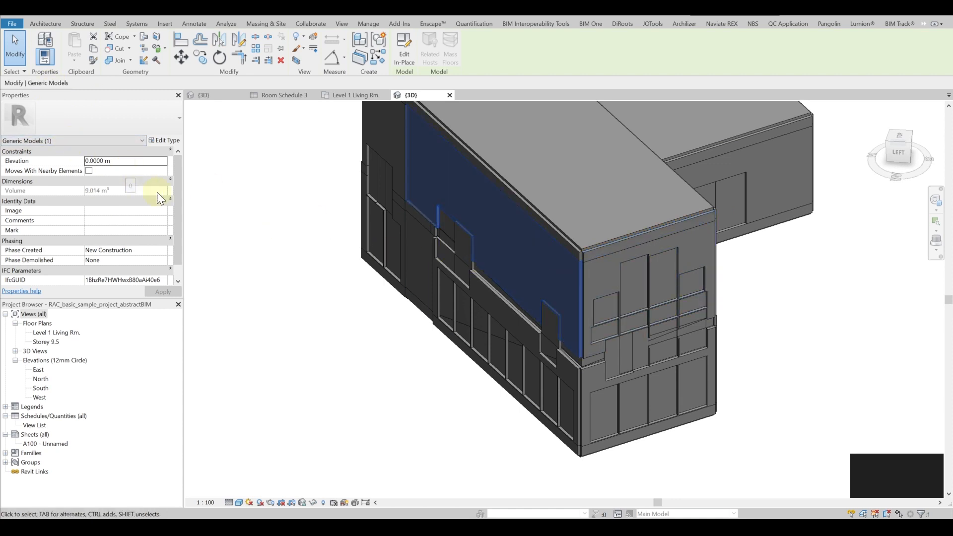
{"action": "scroll", "coordinate": [474, 290], "scroll_direction": "up", "scroll_amount": 1}
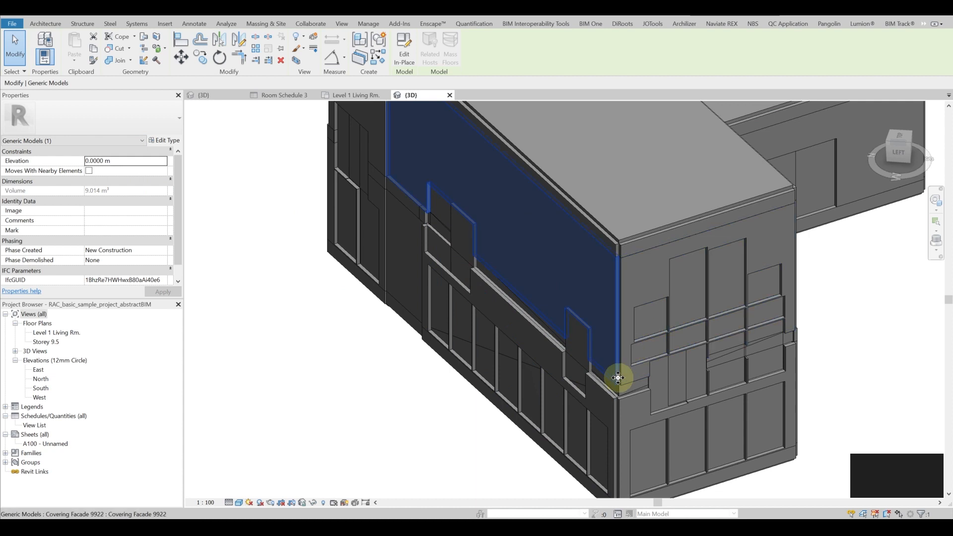
{"action": "middle_click_drag", "start_coordinate": [587, 361], "coordinate": [719, 335], "text": "shift"}
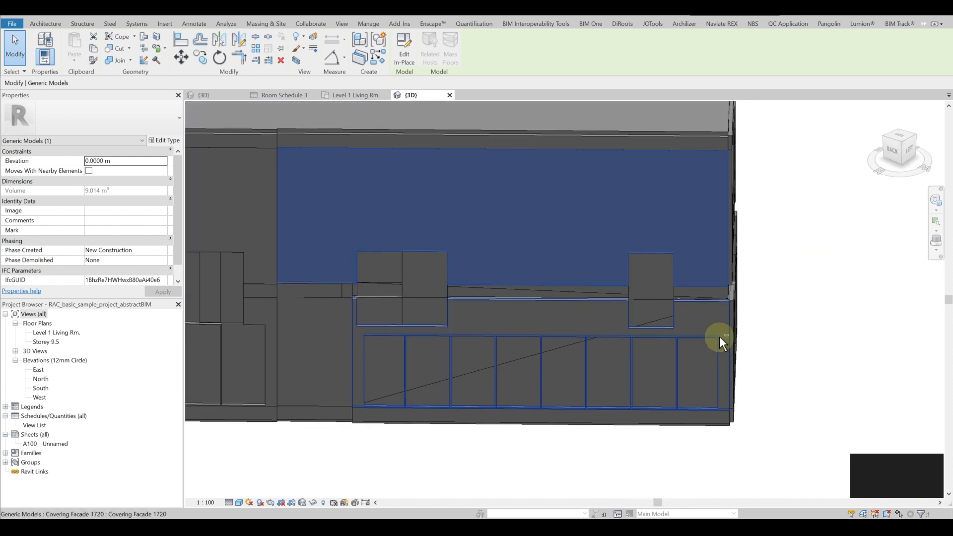
{"action": "middle_click_drag", "start_coordinate": [561, 285], "coordinate": [745, 295]}
{"action": "middle_click_drag", "start_coordinate": [421, 247], "coordinate": [511, 255], "text": "shift"}
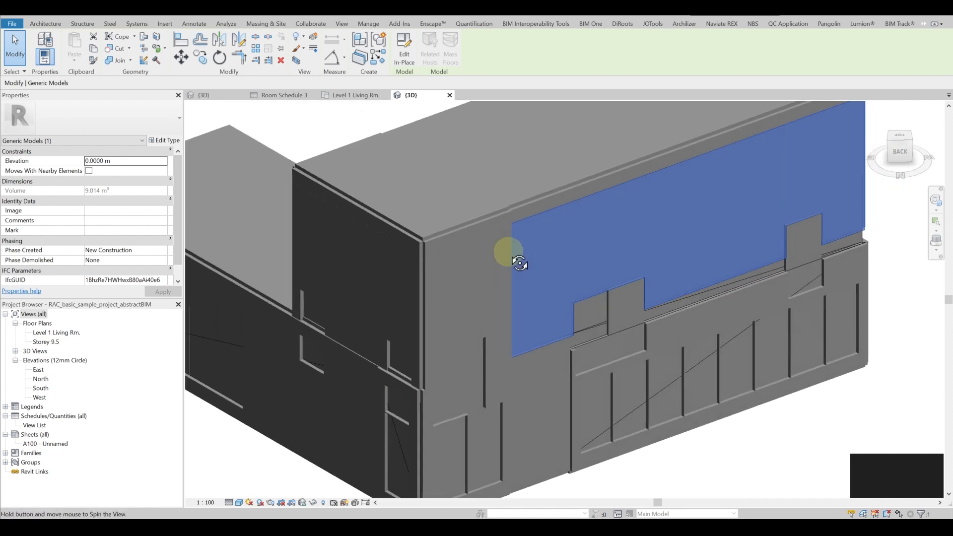
{"action": "scroll", "coordinate": [433, 283], "scroll_direction": "up", "scroll_amount": 2}
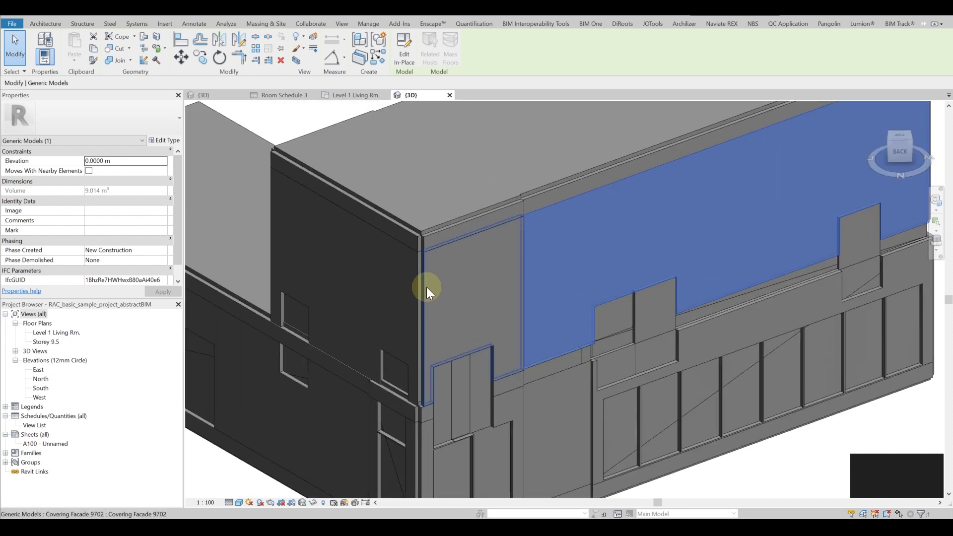
{"action": "middle_click_drag", "start_coordinate": [437, 294], "coordinate": [520, 289], "text": "shift"}
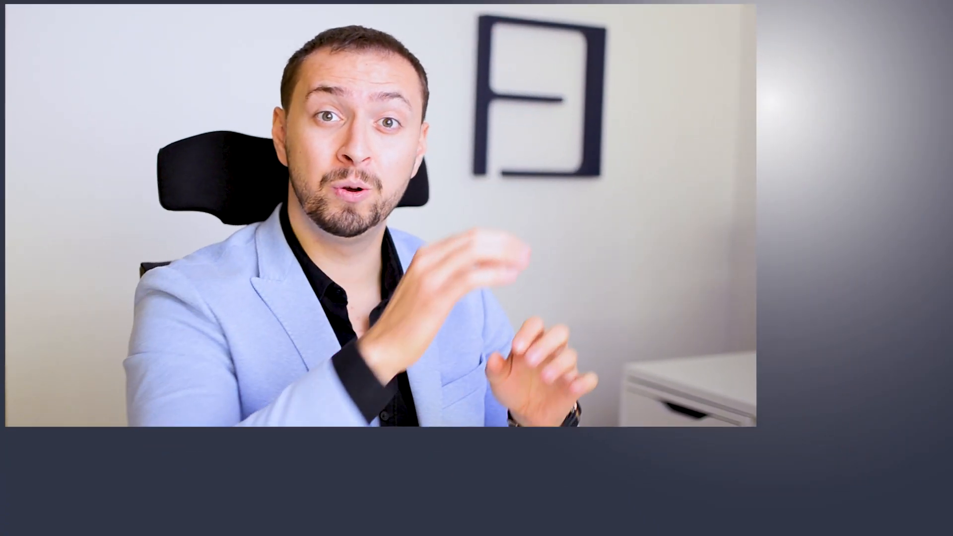